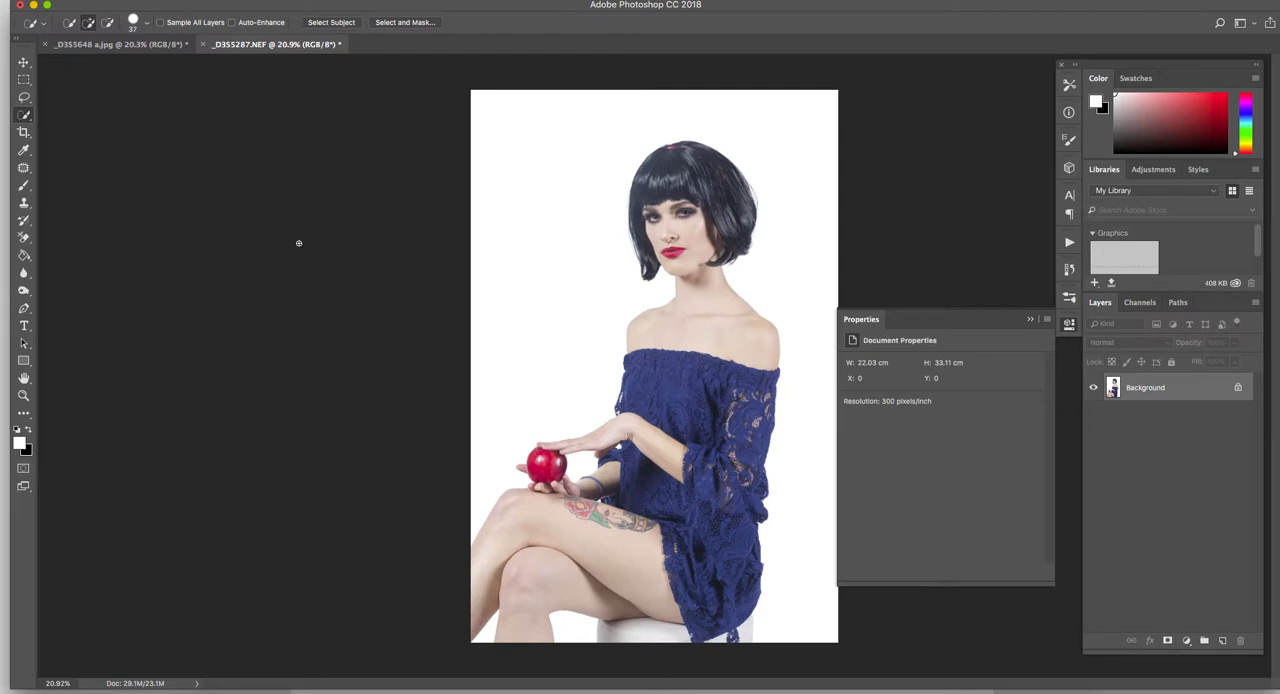
- Switch to the _D3S5648 a.jpg document and use Quick Selection to select the woman's red dress, including its straps
left_click(105, 45)
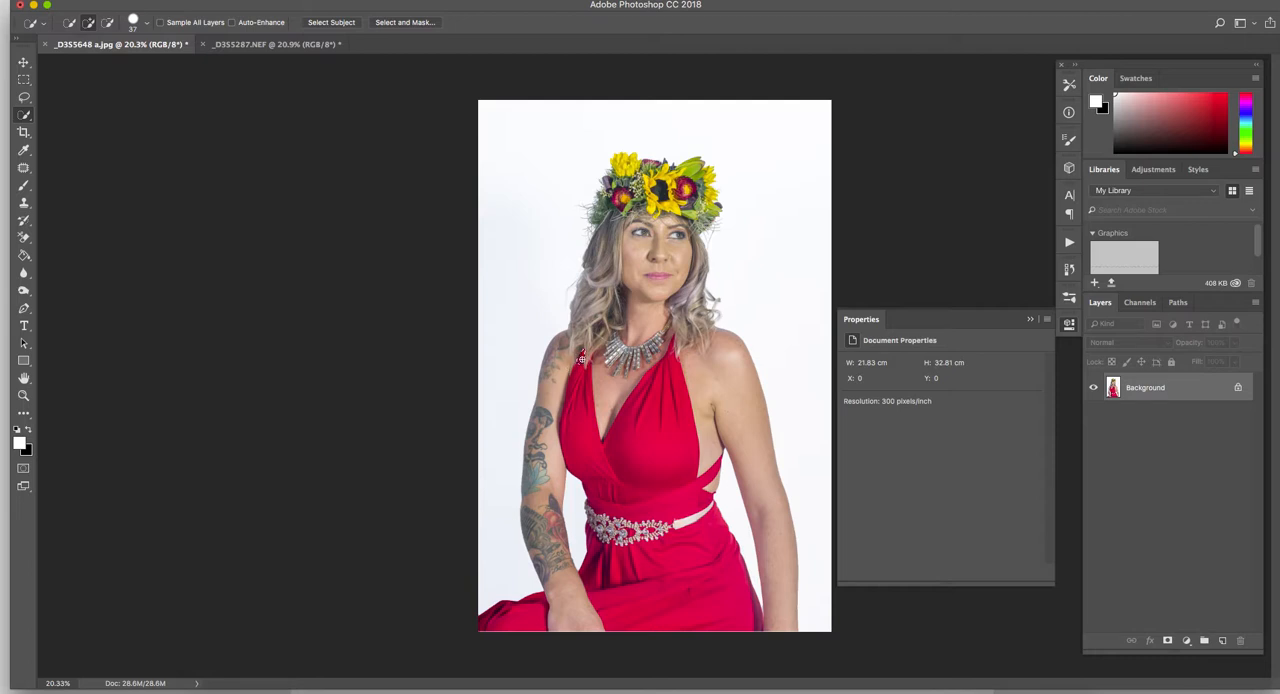
left_click_drag(588, 379, 625, 379)
mouse_move(578, 376)
left_mouse_down()
mouse_move(585, 451)
mouse_move(619, 480)
mouse_move(676, 394)
mouse_move(669, 525)
mouse_move(701, 584)
mouse_move(701, 636)
mouse_move(665, 611)
mouse_move(617, 608)
mouse_move(493, 620)
mouse_move(517, 620)
mouse_move(489, 633)
left_mouse_up()
left_click_drag(674, 342, 668, 339, "ctrl+alt")
left_click_drag(671, 353, 674, 343)
- Subtract the stray skin beside the tattooed arm from the dress selection, following the bodice edge
scroll(557, 421, "up", 4)
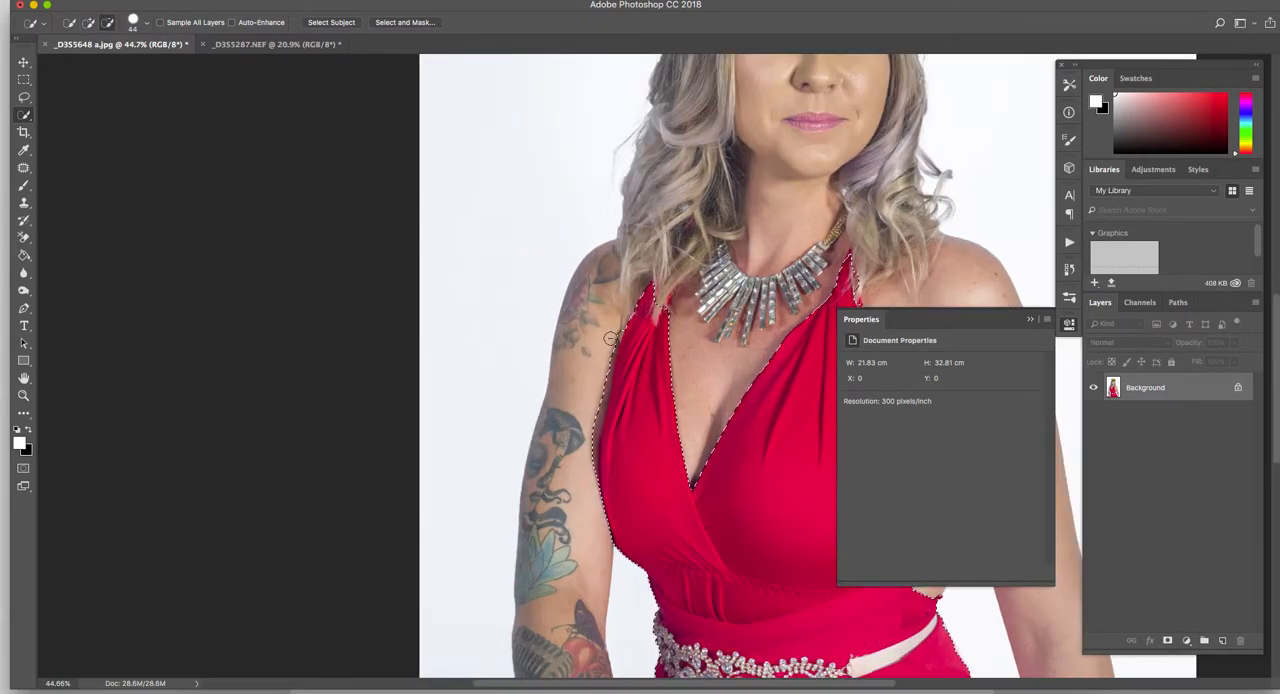
left_click_drag(594, 408, 593, 485)
scroll(608, 483, "up", 2)
scroll(626, 554, "right", 10)
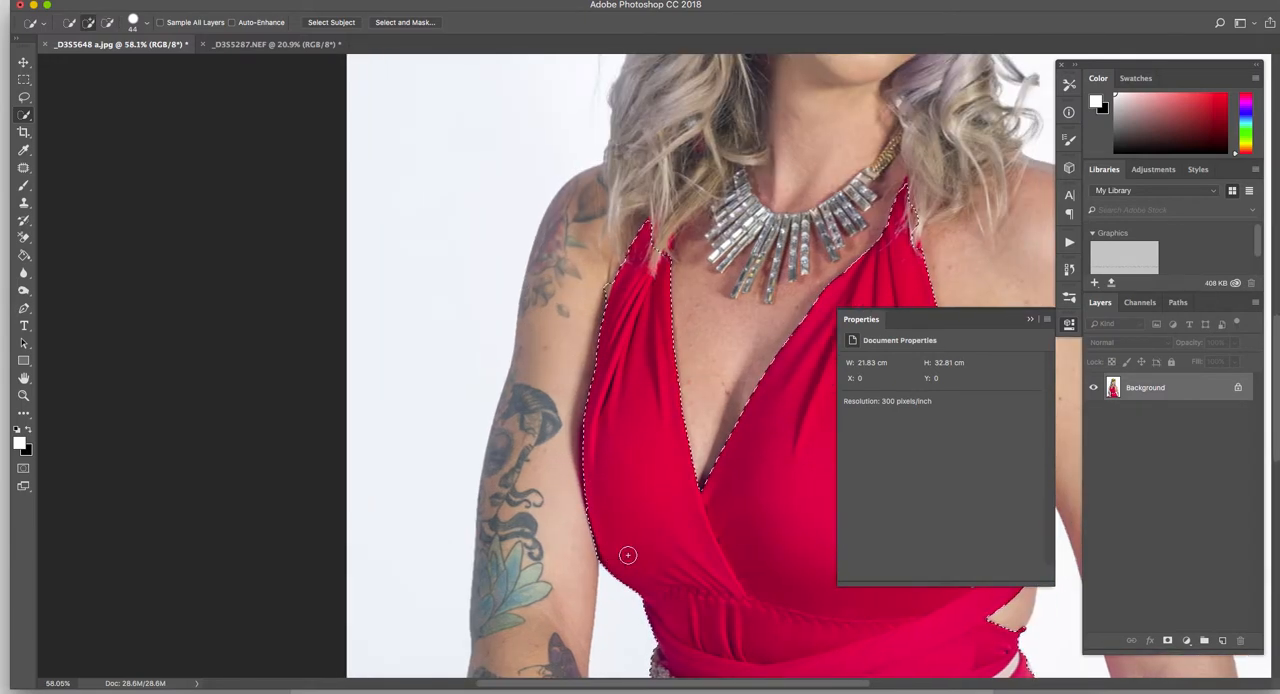
scroll(420, 550, "up", 5)
scroll(420, 550, "left", 8)
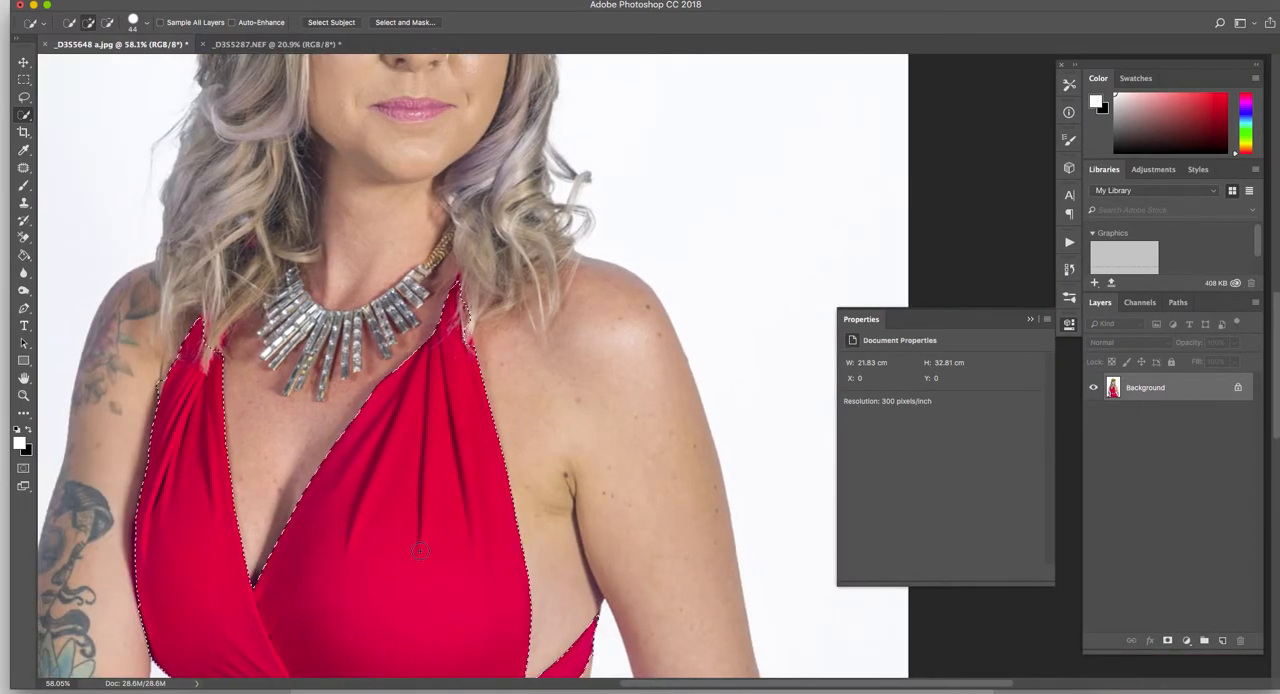
scroll(420, 550, "up", 2)
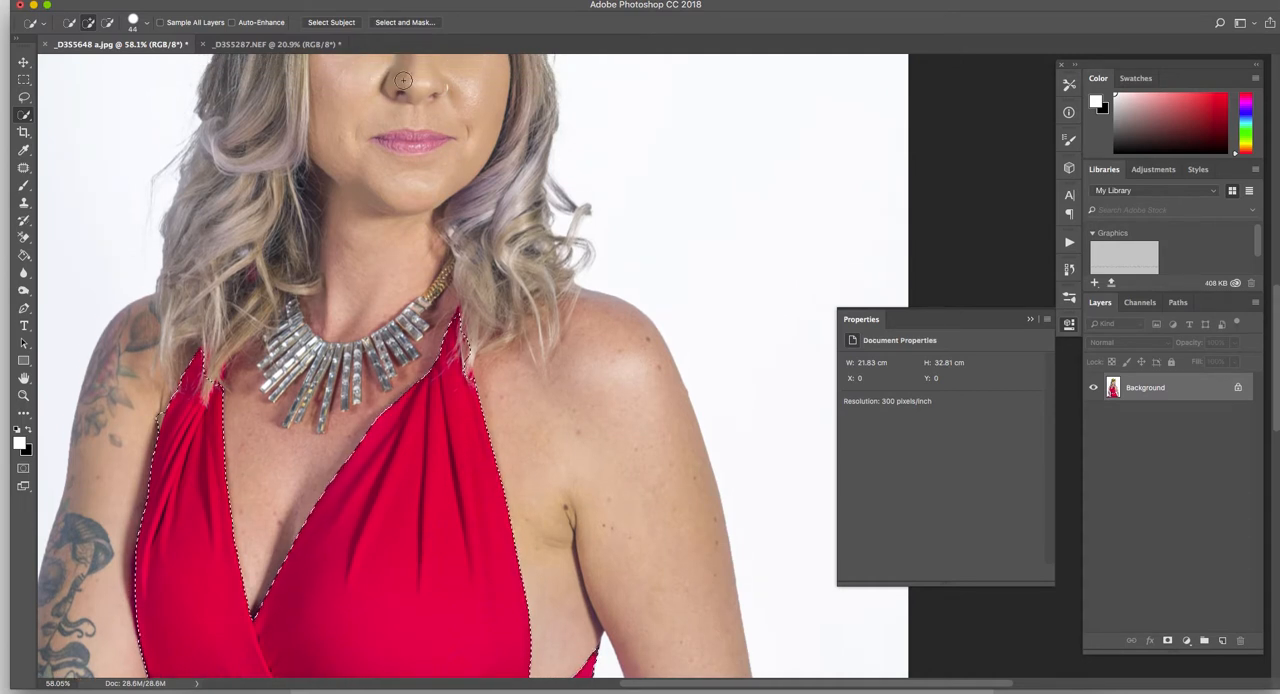
- Open the dress selection in Select and Mask, preview it in Overlay view, and return to Onion Skin view
left_click(424, 23)
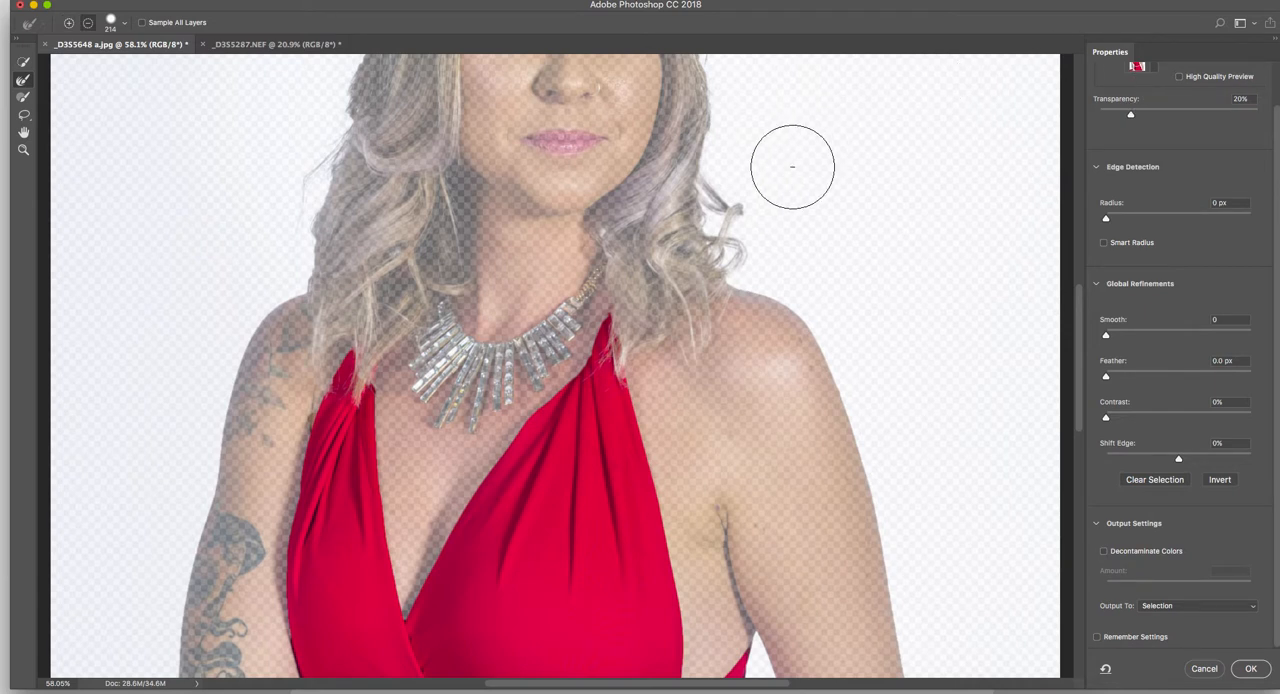
scroll(791, 163, "down", 2)
scroll(1143, 72, "up", 2)
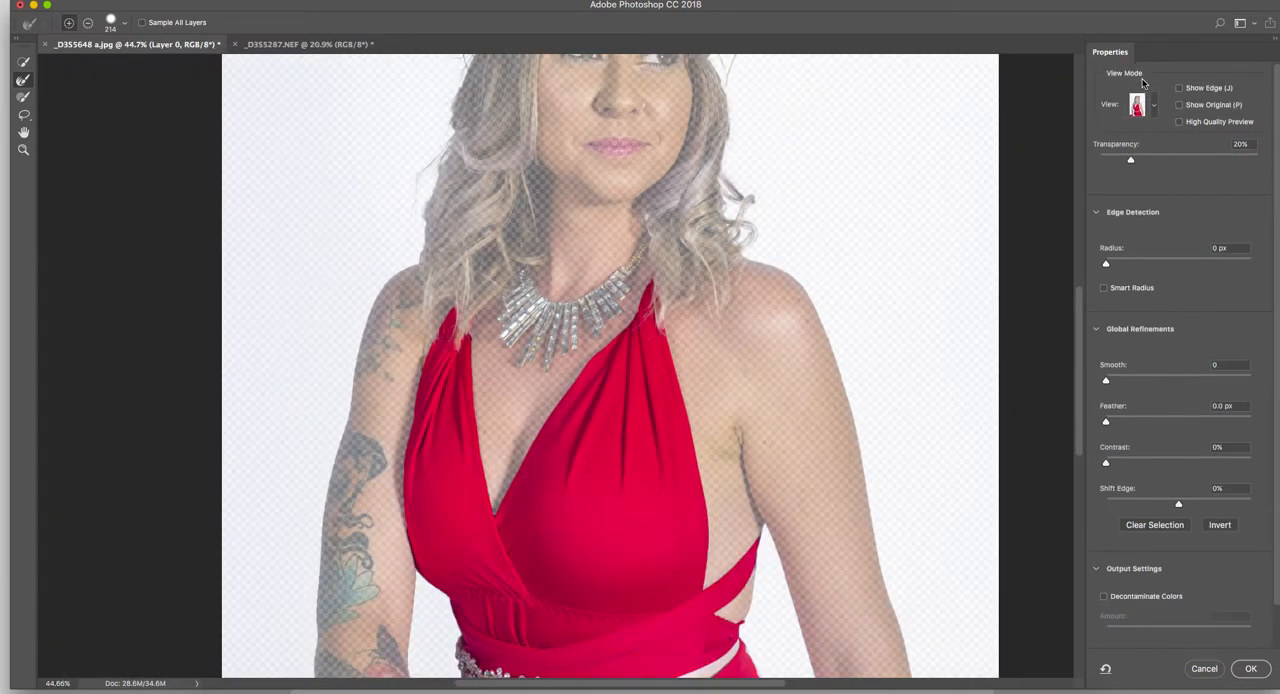
left_click(1141, 114)
left_click(1139, 195)
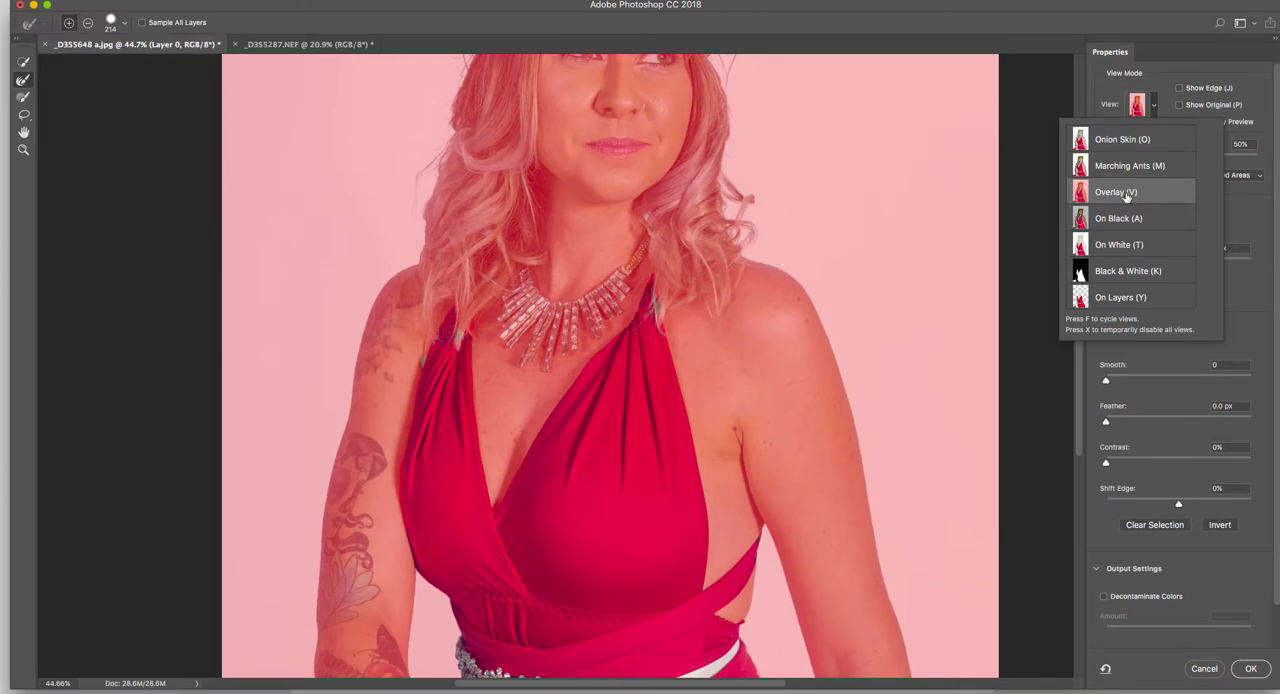
left_click(1122, 140)
- Reduce the Refine Edge Brush to size 77 and paint over both dress straps where the hair overlaps them
left_click_drag(652, 325, 632, 325)
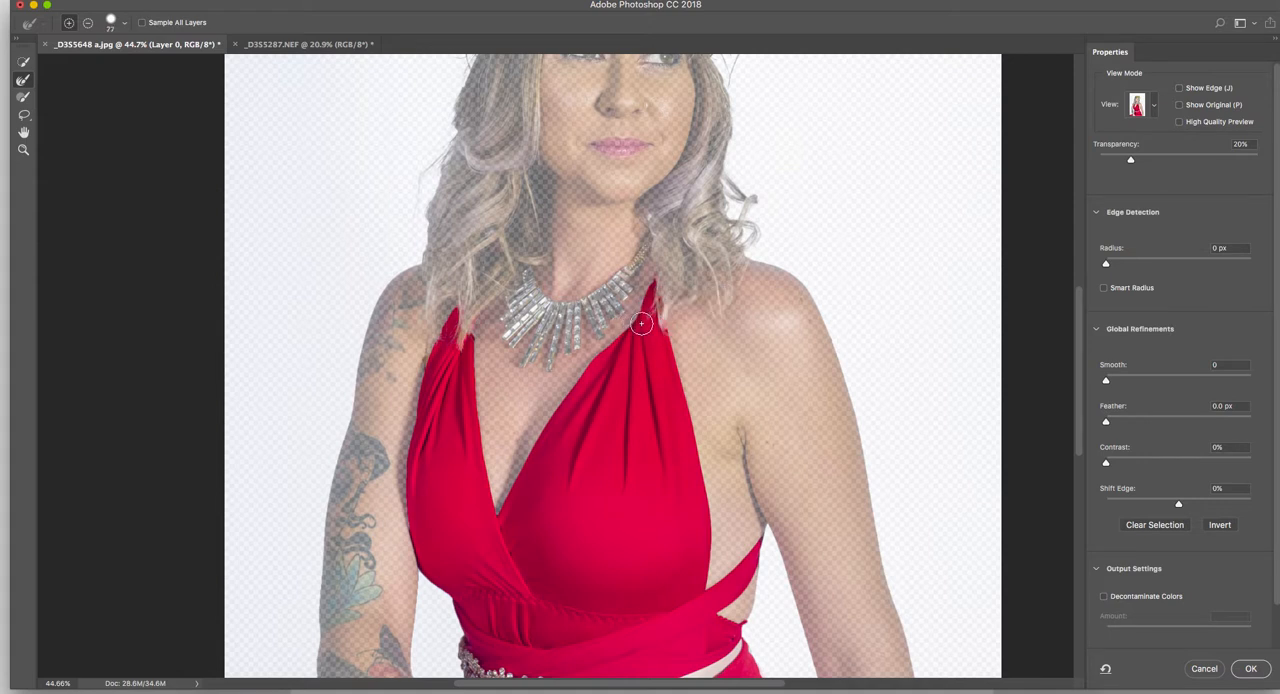
left_click(23, 83)
left_click_drag(478, 328, 451, 316)
left_click_drag(665, 331, 659, 300)
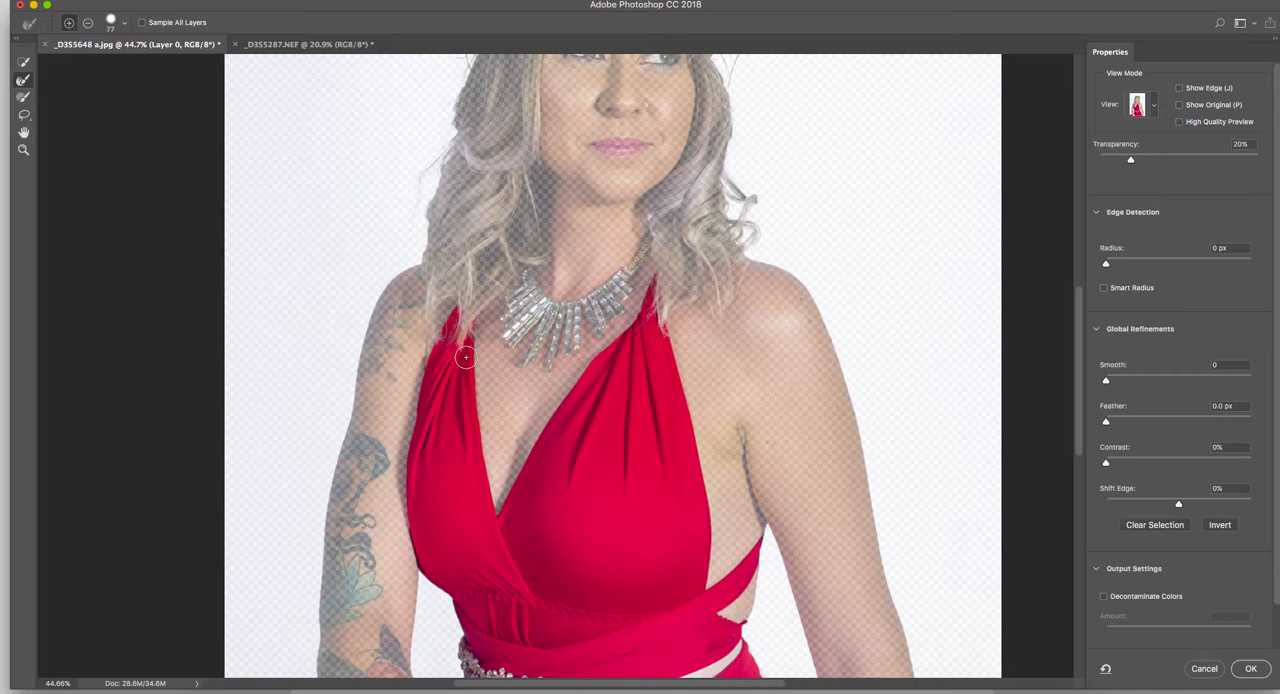
- Output the refined dress selection to a new layer with a layer mask
scroll(508, 560, "down", 10)
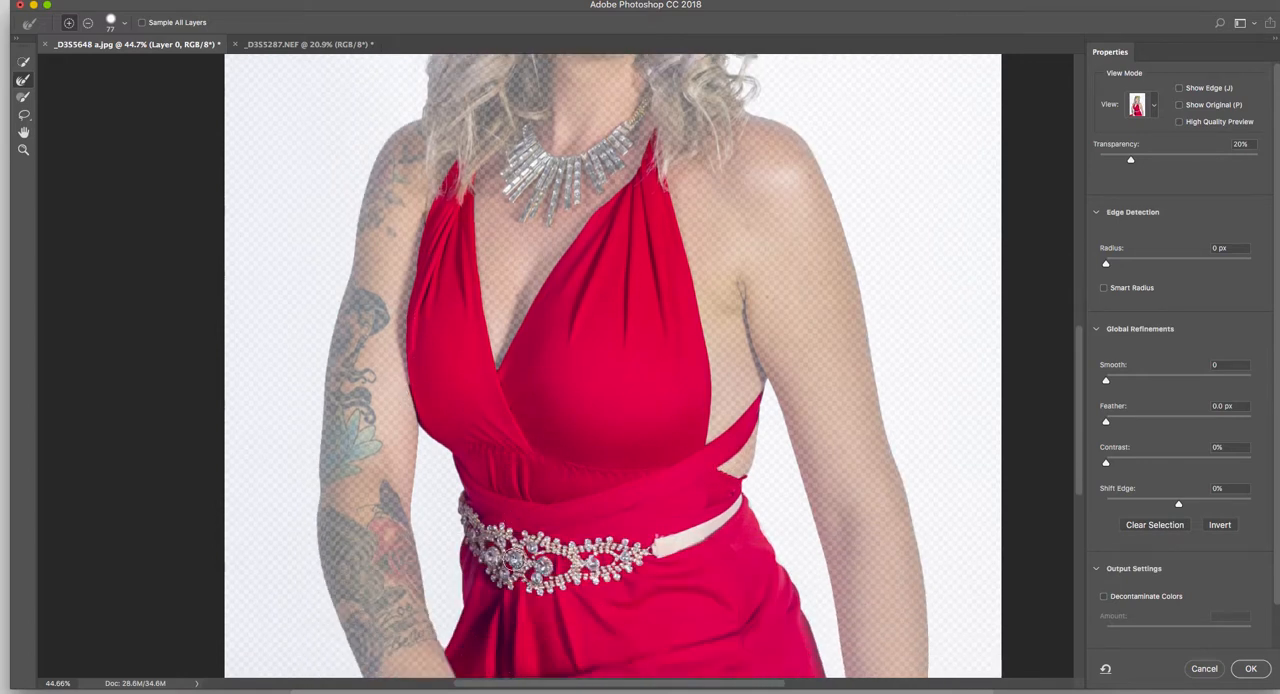
scroll(806, 443, "up", 5)
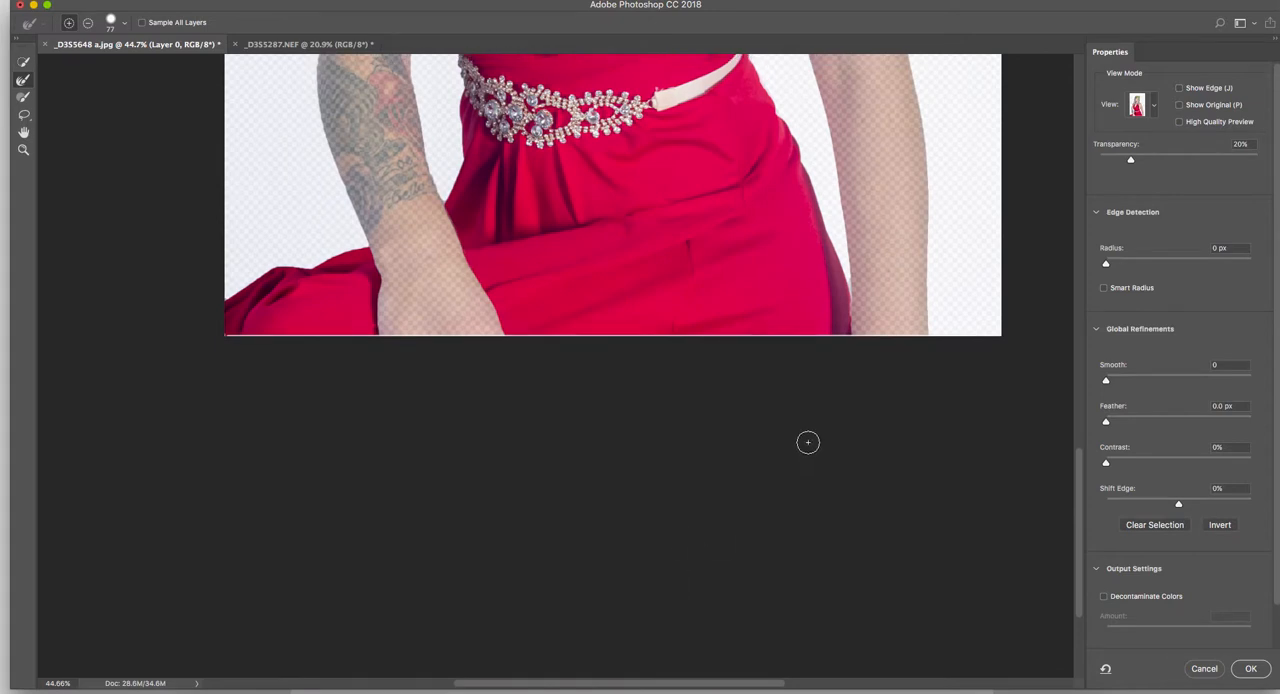
scroll(657, 447, "up", 8)
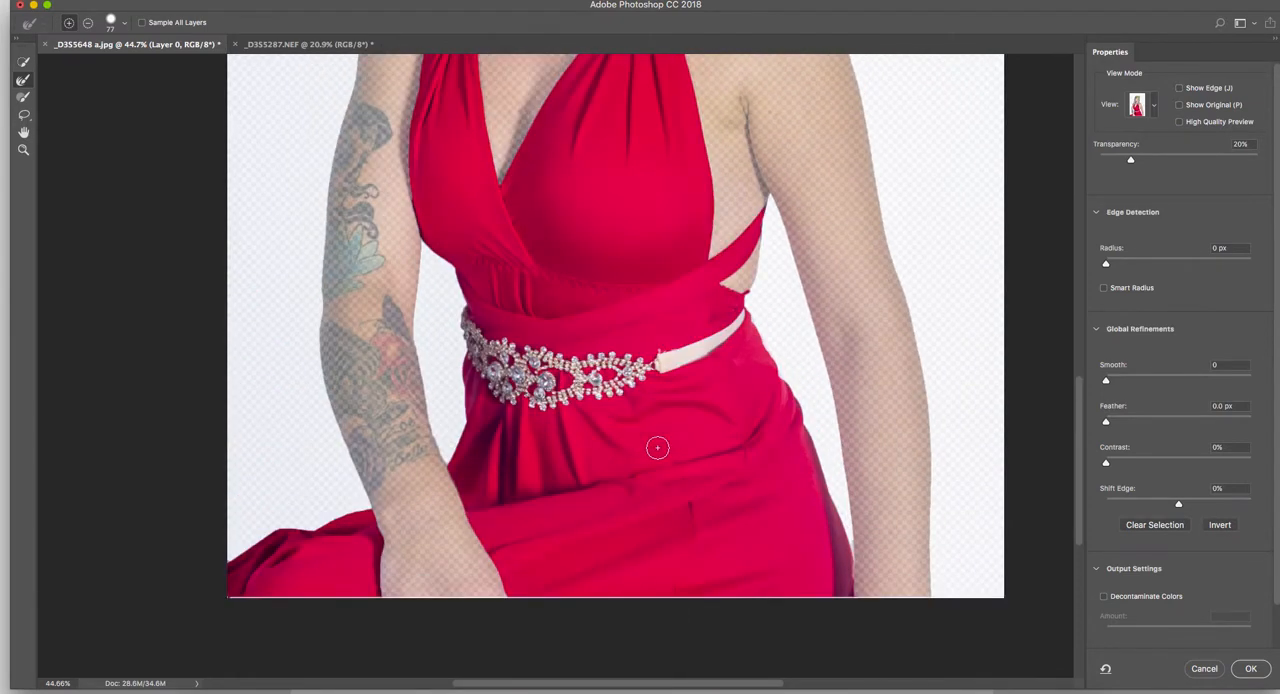
scroll(1205, 545, "down", 3)
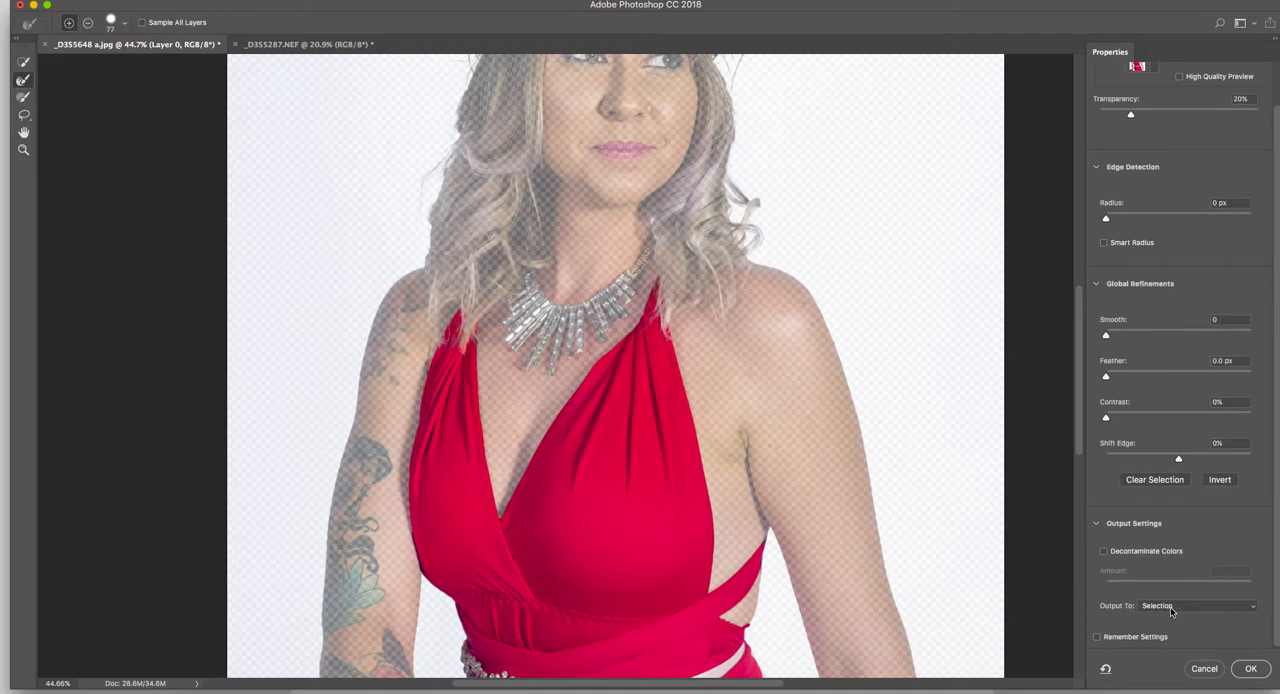
left_click(1171, 607)
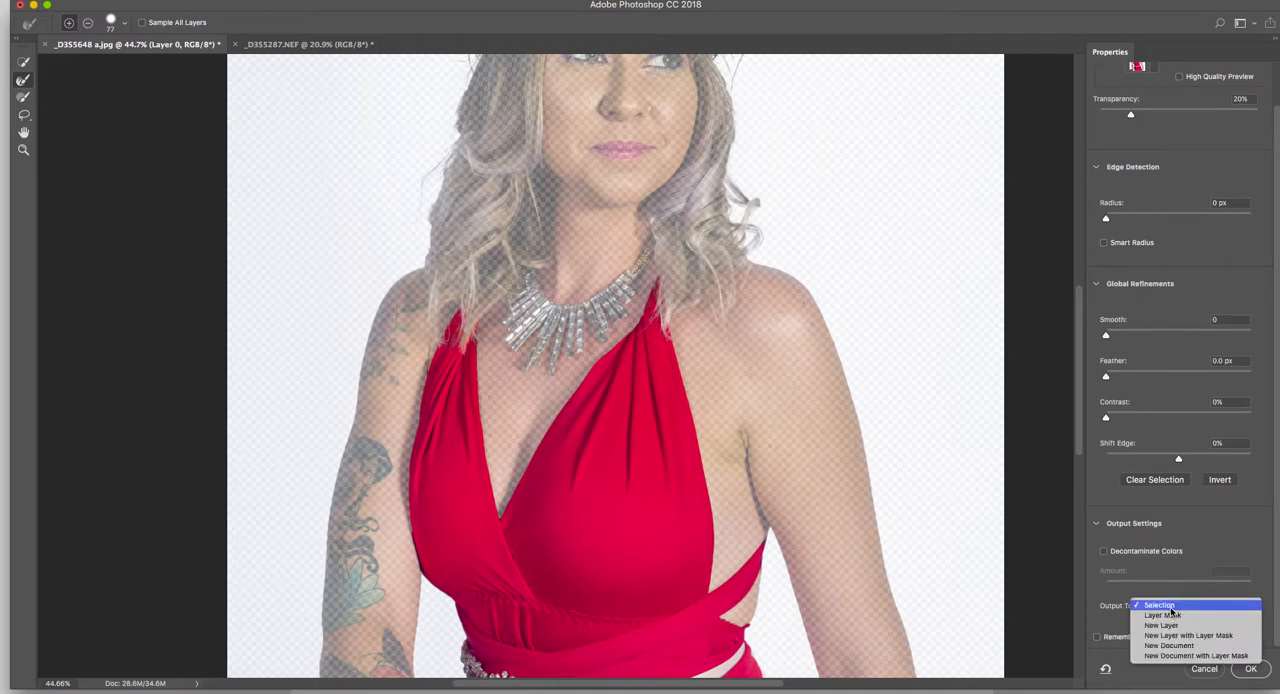
left_click(1223, 637)
left_click(1252, 669)
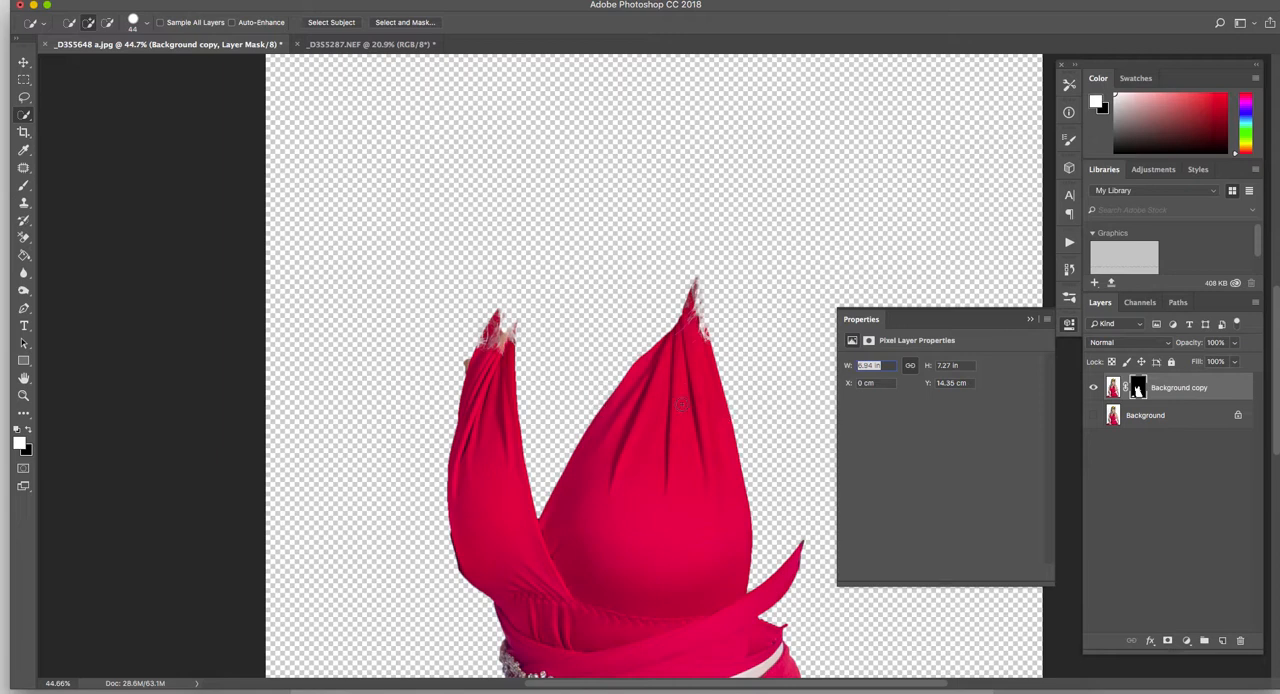
- Make the original Background layer visible beneath the masked dress copy and show the whole image
scroll(713, 423, "down", 3)
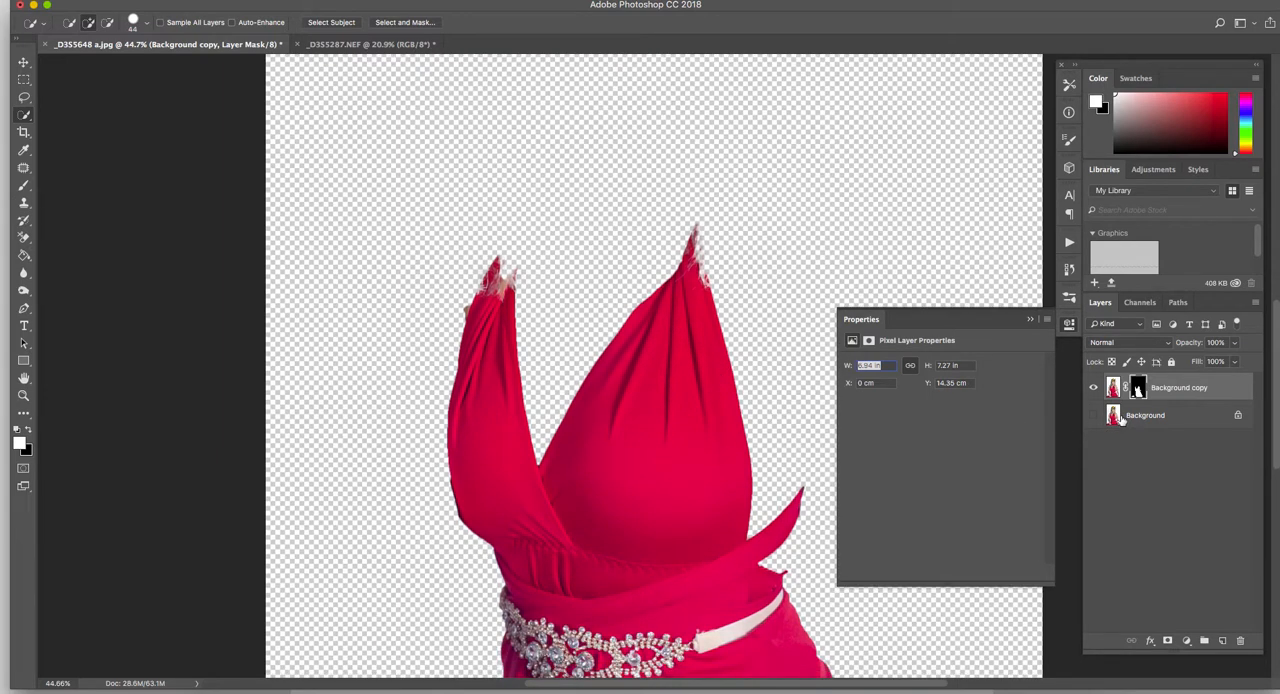
left_click(1095, 416)
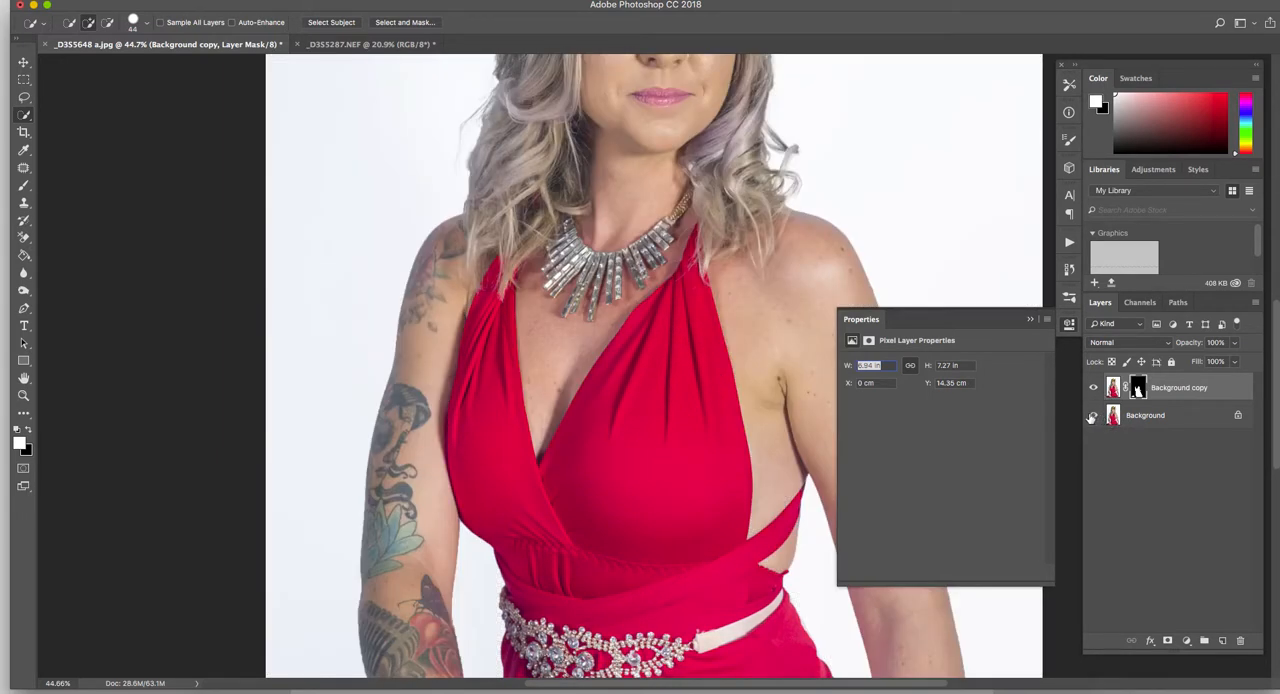
key("super+0")
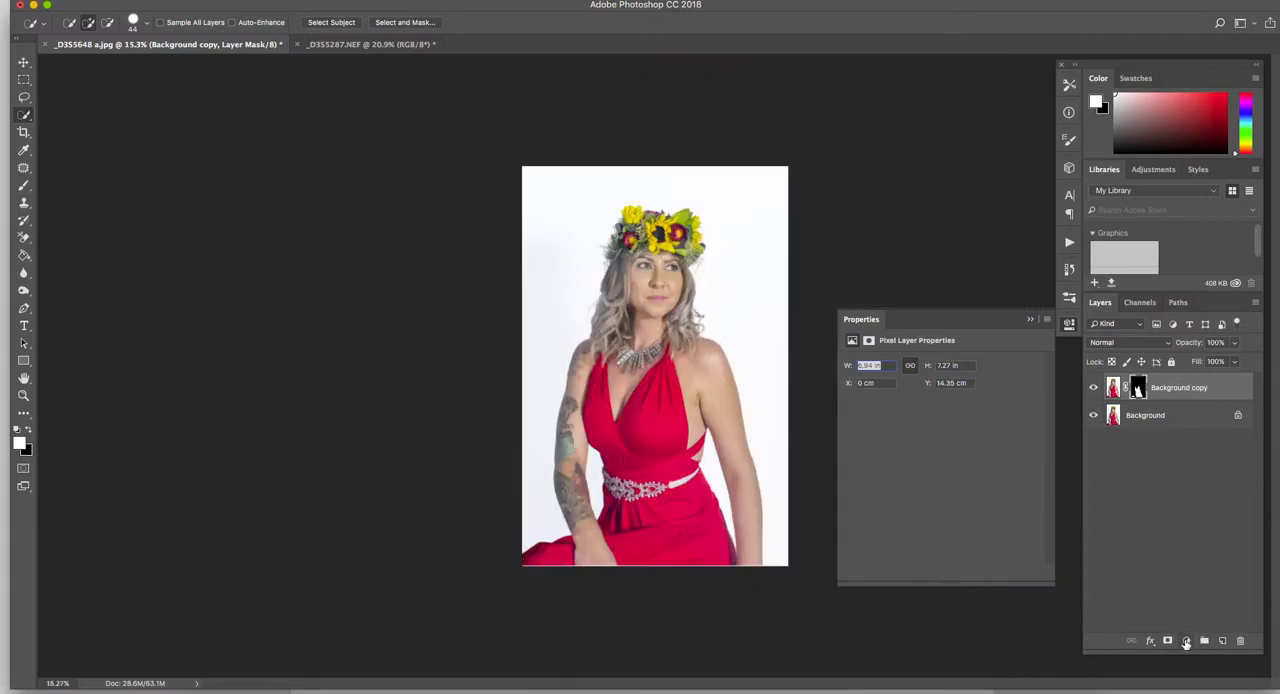
- Add a Hue/Saturation adjustment layer and clip it to the masked dress layer
left_click(1186, 641)
mouse_move(1227, 687)
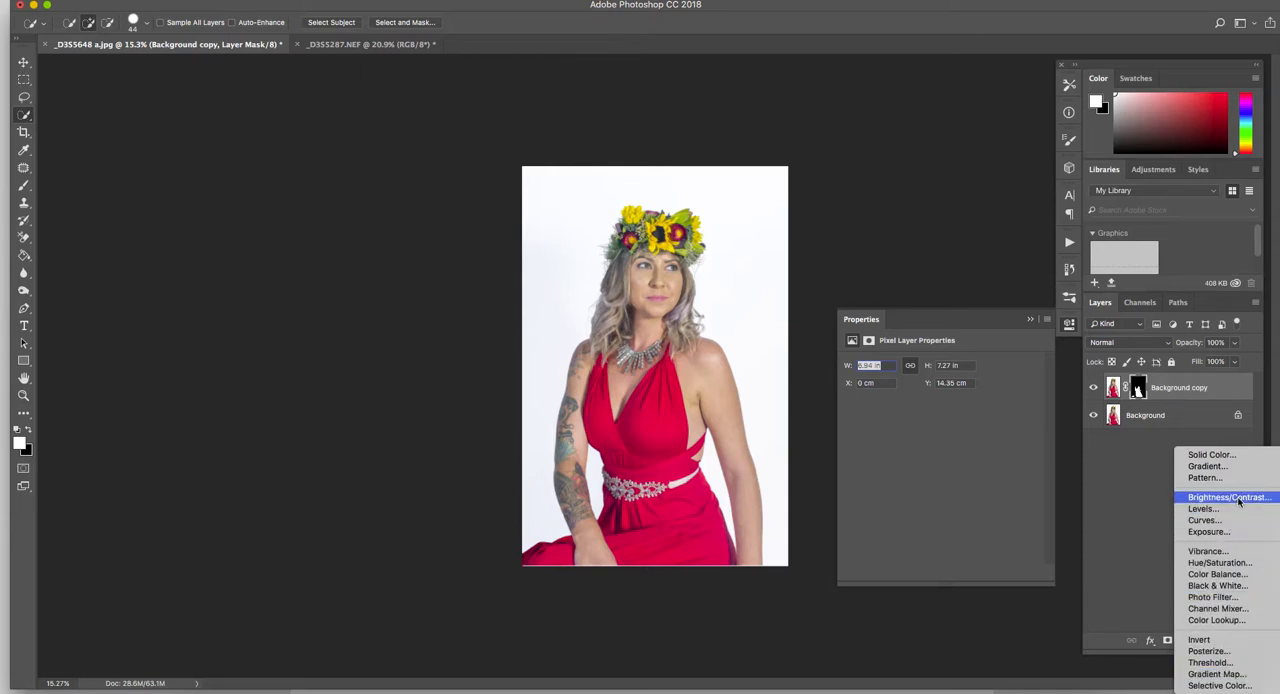
left_click(1245, 564)
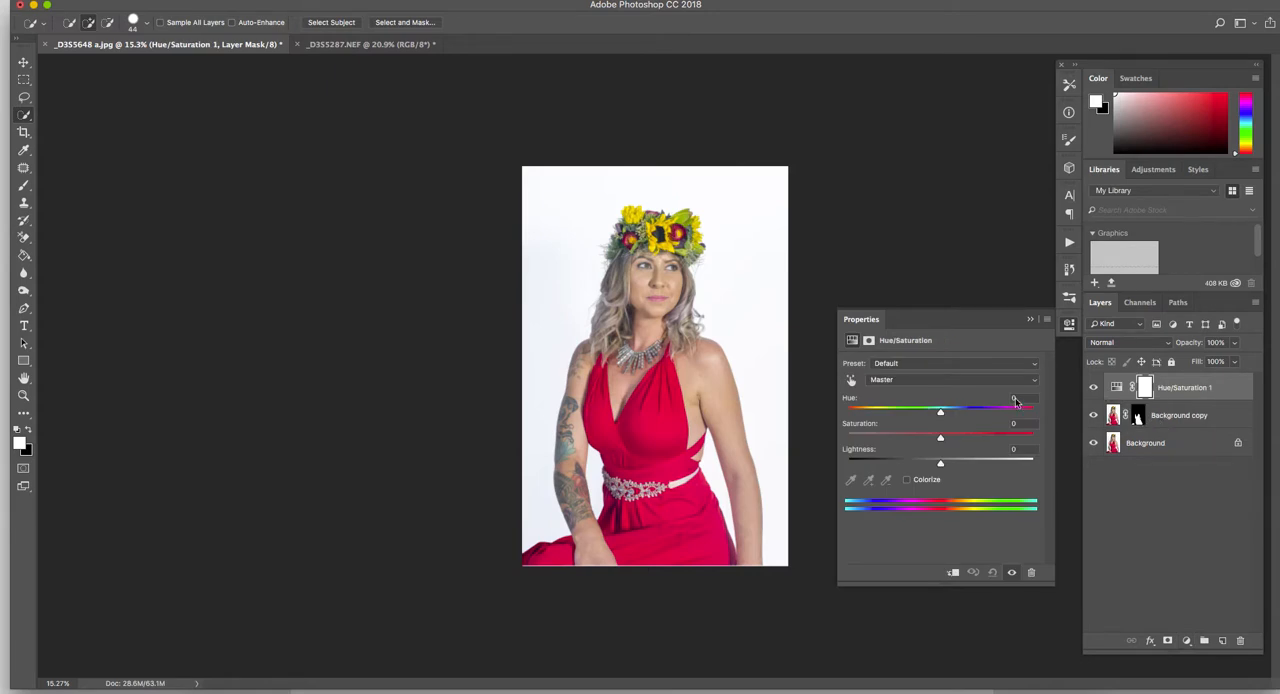
mouse_move(940, 414)
left_mouse_down()
mouse_move(990, 412)
mouse_move(866, 414)
mouse_move(985, 414)
mouse_move(942, 419)
left_mouse_up()
left_click_drag(1219, 398, 1210, 398)
right_click(1212, 385)
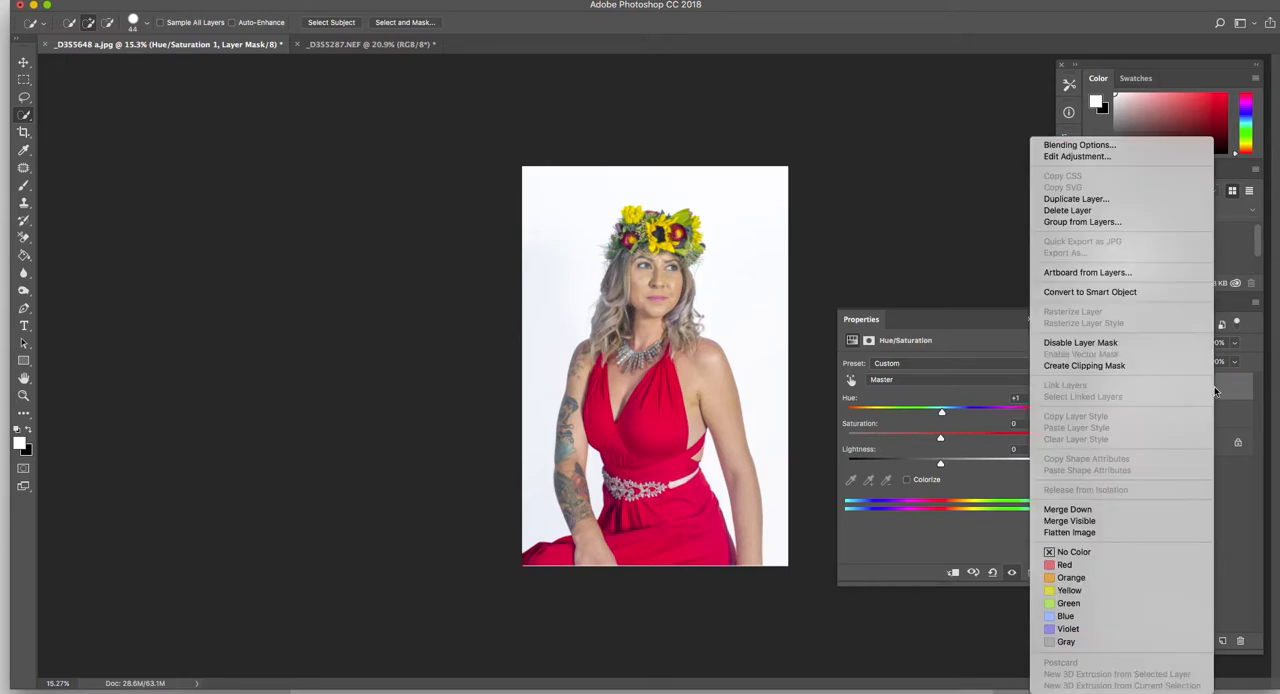
left_click(1127, 366)
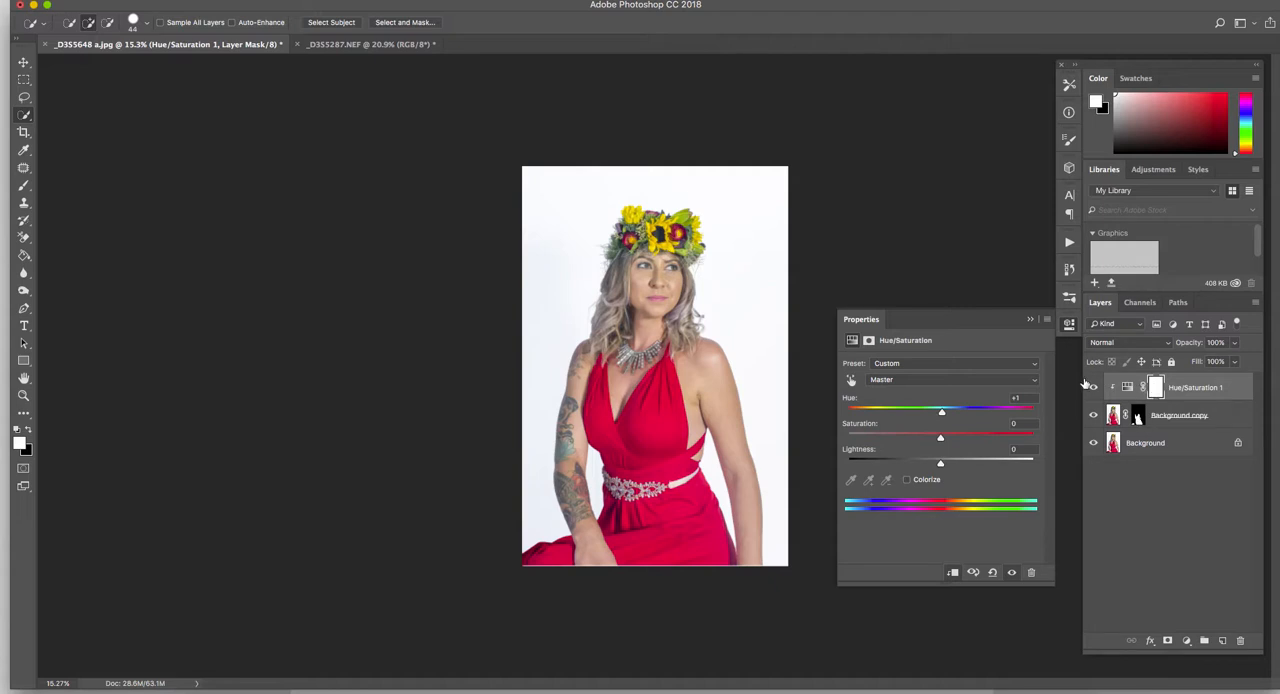
- Set the dress adjustment to saturation +3 and lightness +9, trying hue +57 before setting the hue to -68
left_click_drag(943, 413, 949, 465)
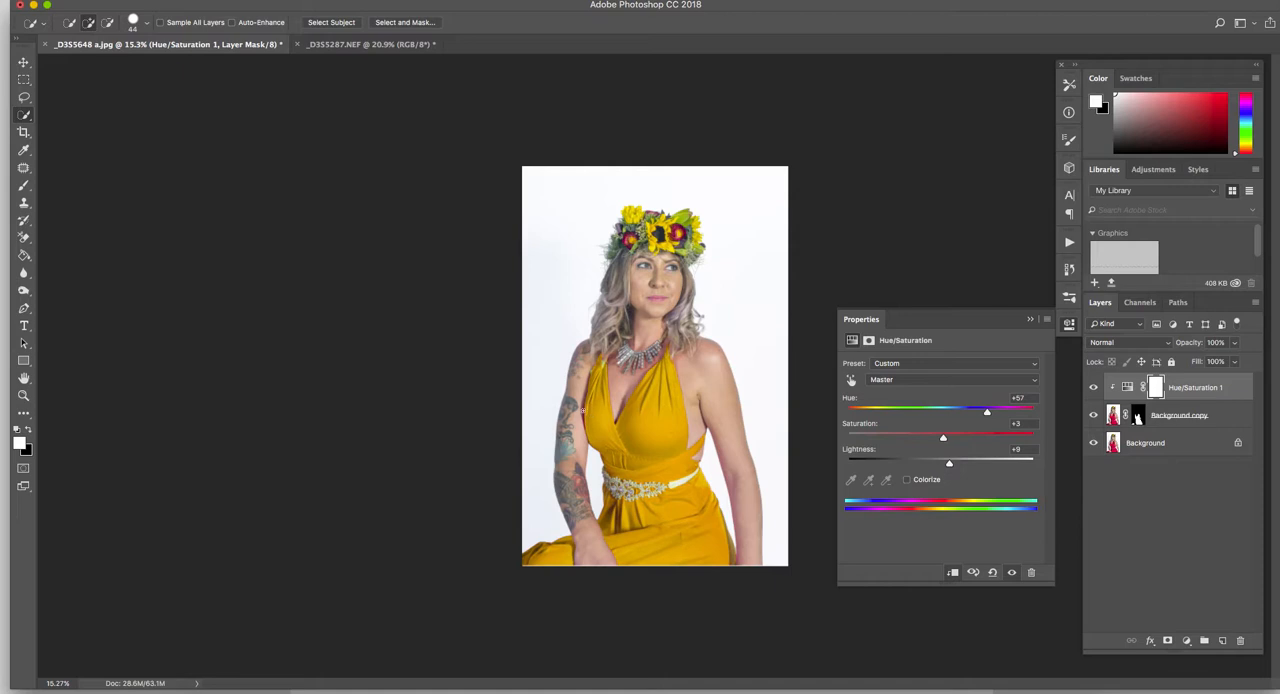
scroll(561, 402, "up", 2)
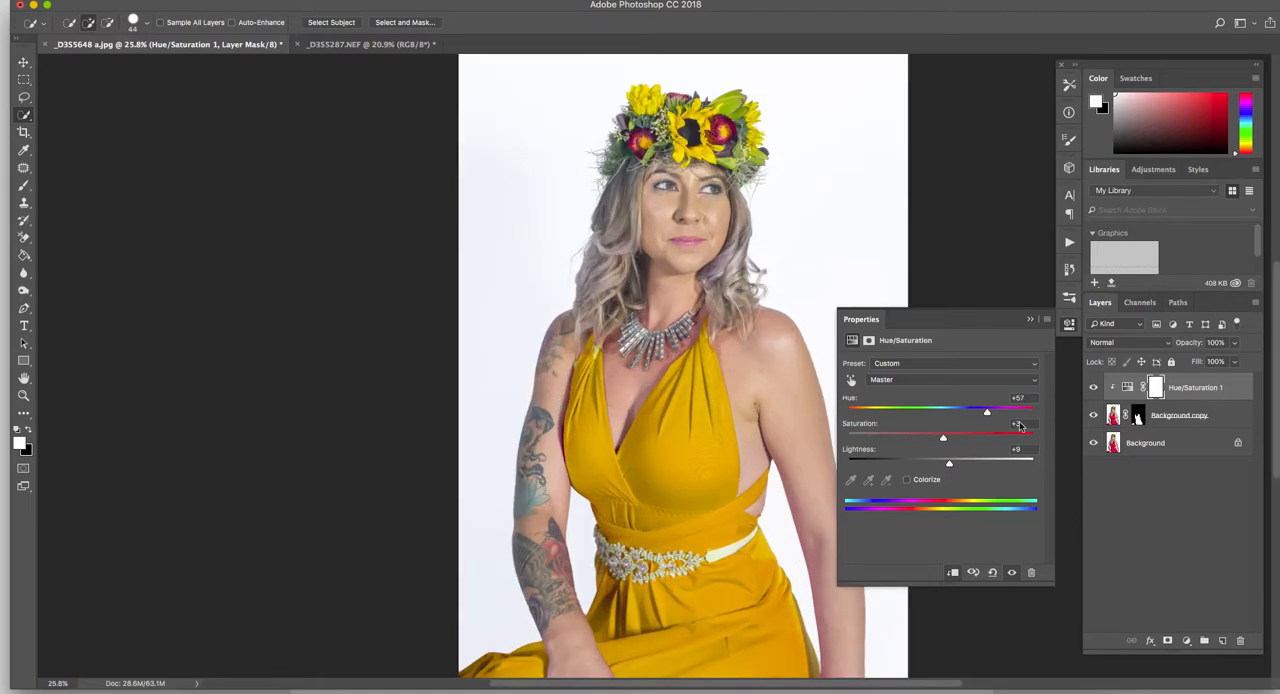
scroll(604, 413, "down", 2)
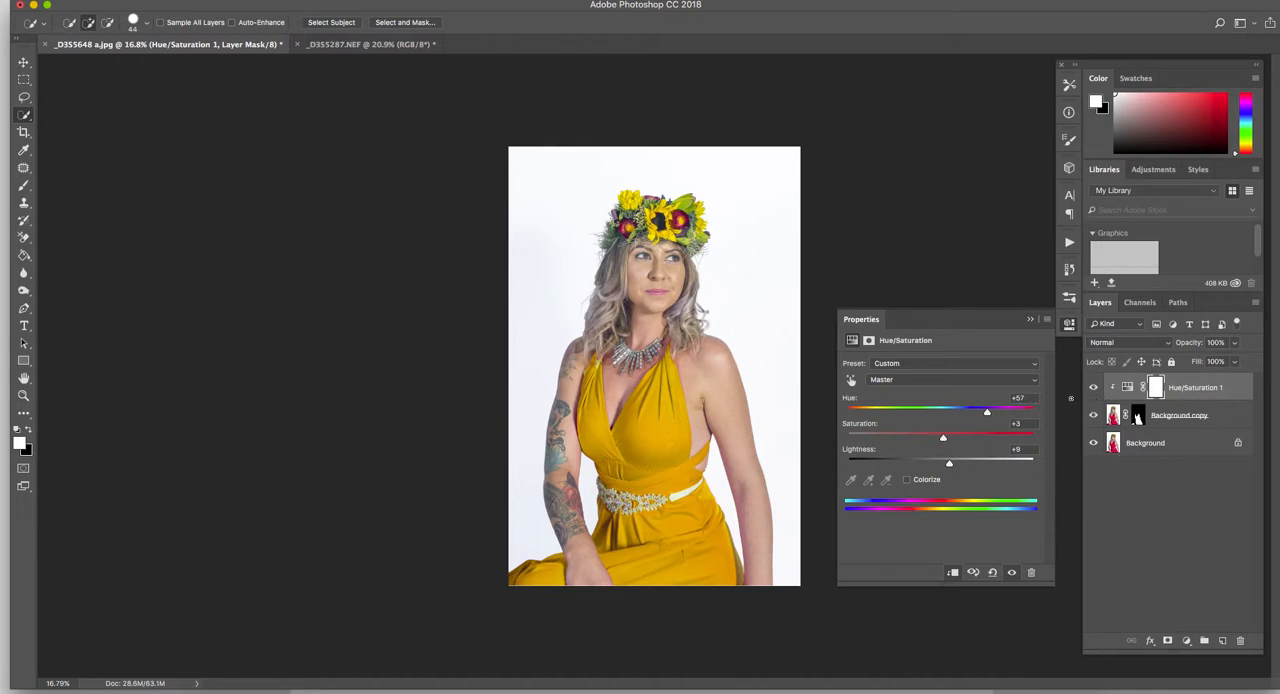
left_click_drag(990, 415, 889, 413)
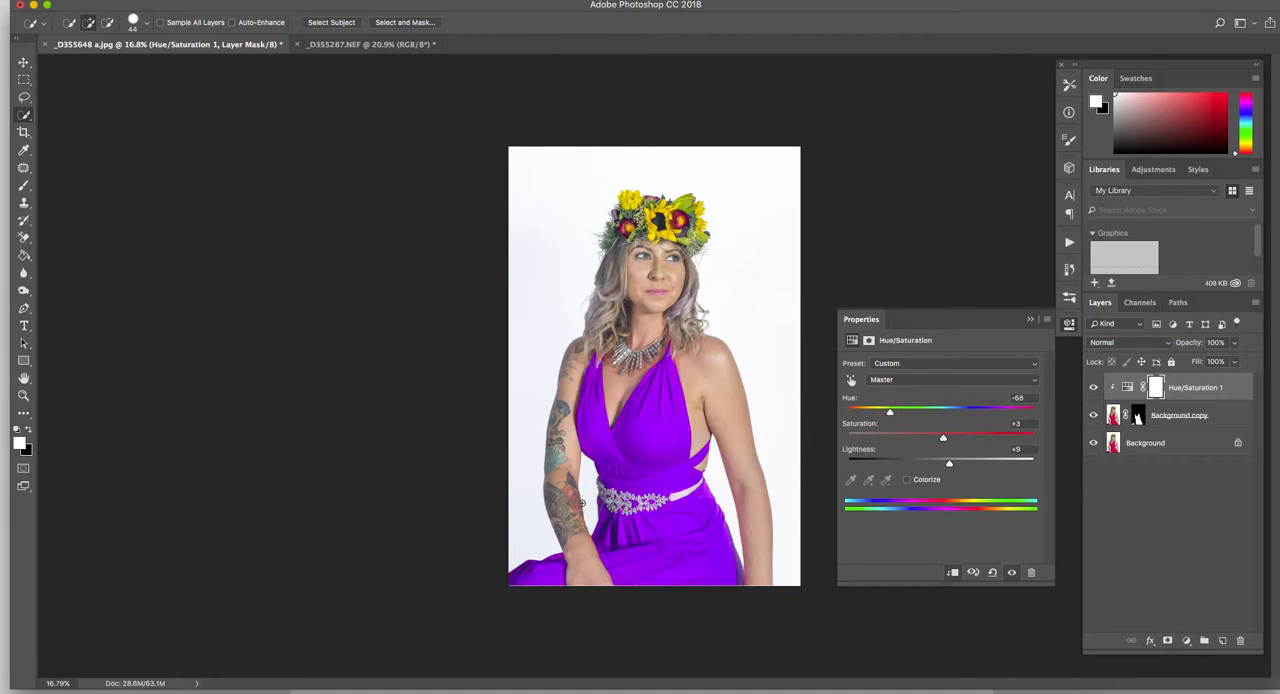
- Examine the recoloured dress close up along its hem, belt, arm edges and hair-covered straps for masking flaws
scroll(581, 503, "up", 5)
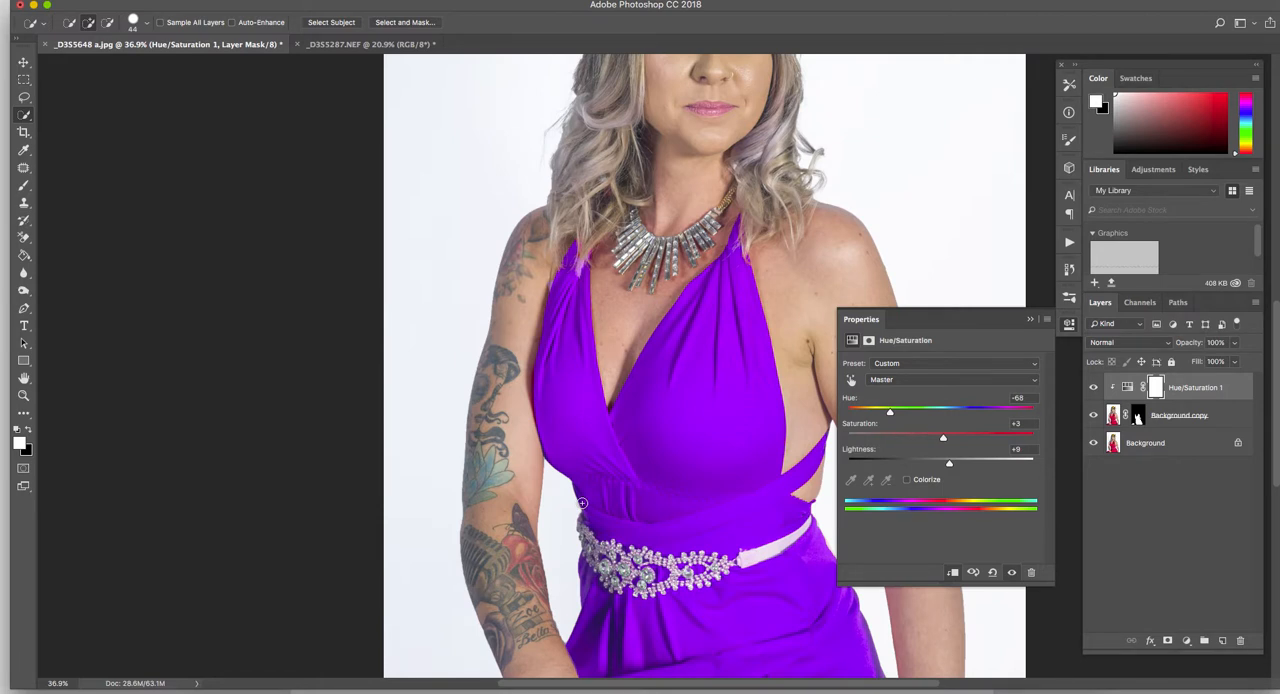
scroll(581, 503, "down", 5)
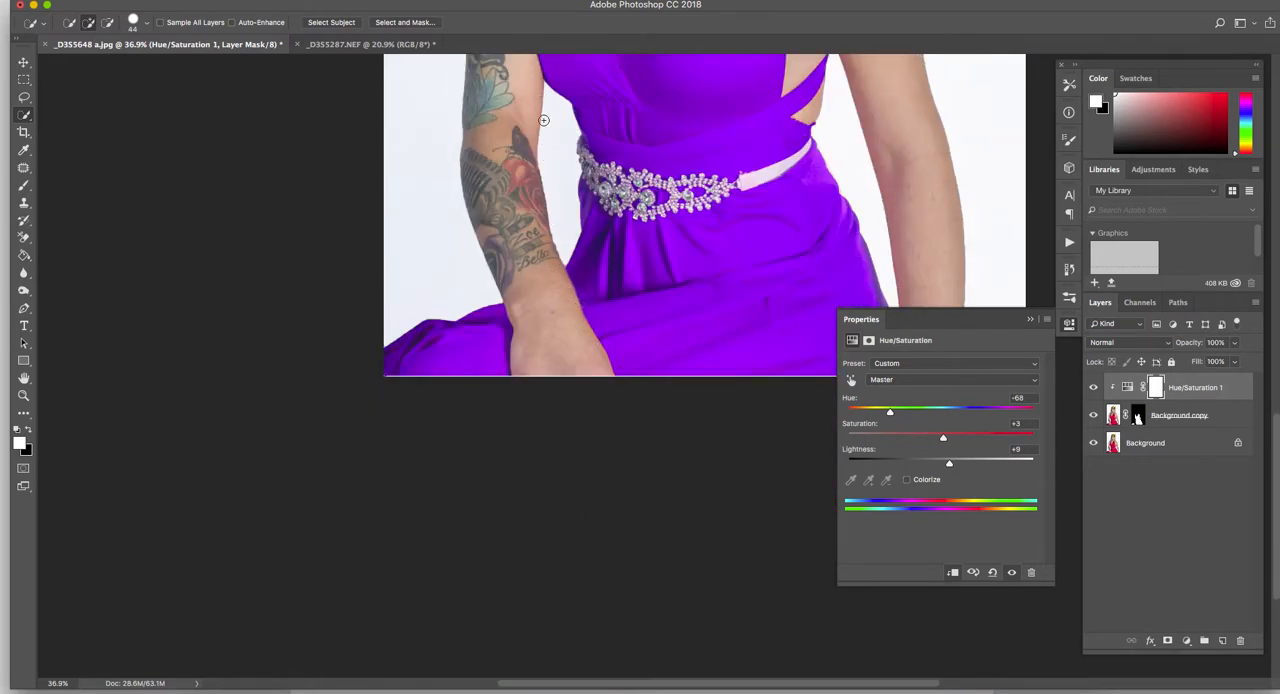
scroll(872, 177, "right", 5)
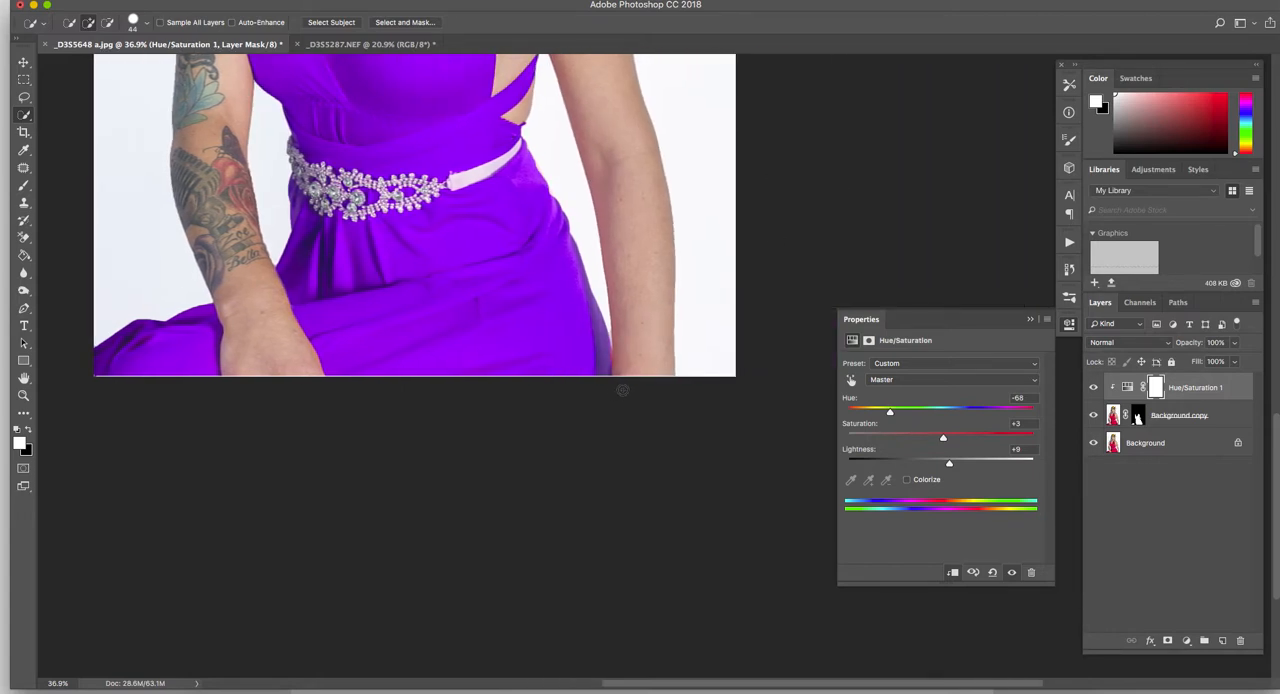
scroll(558, 74, "up", 2)
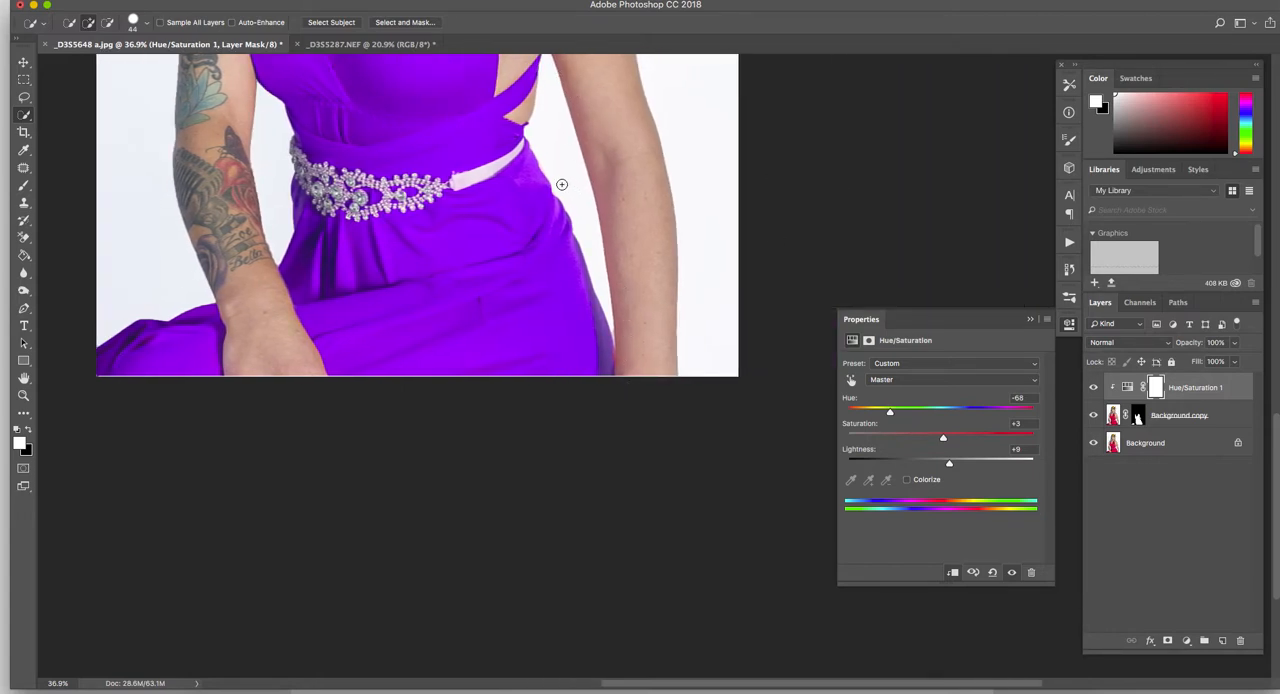
scroll(512, 167, "up", 4)
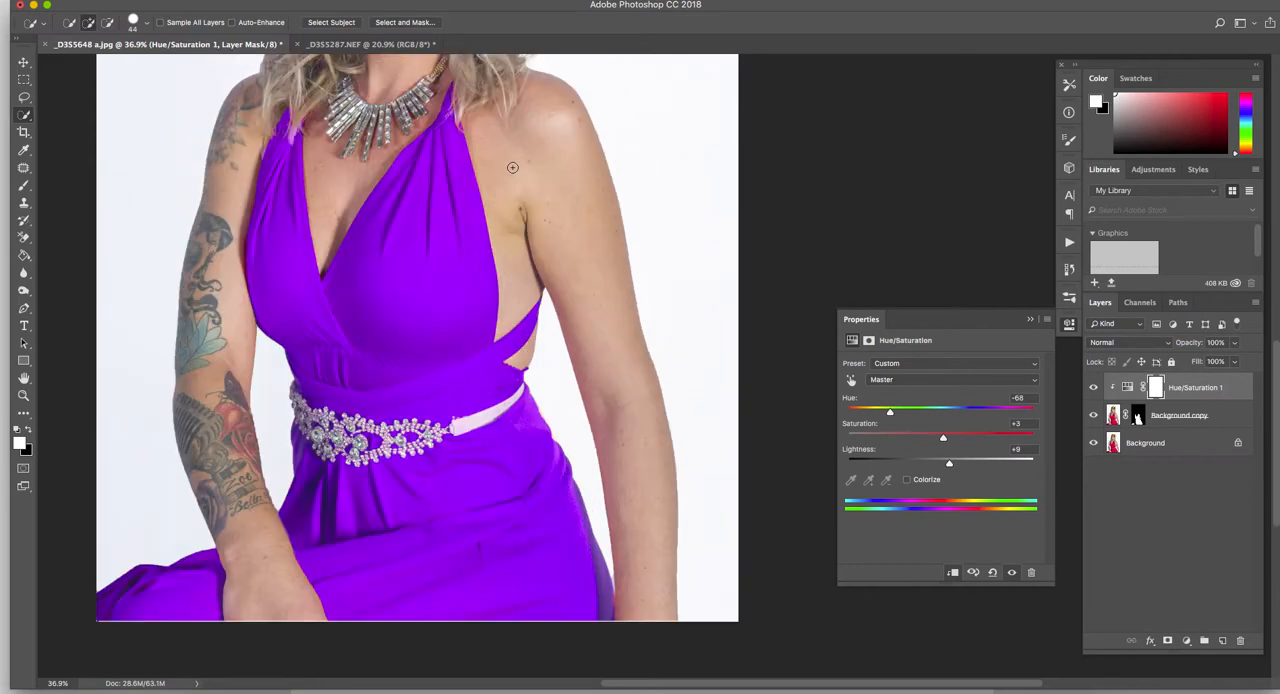
scroll(512, 167, "left", 2)
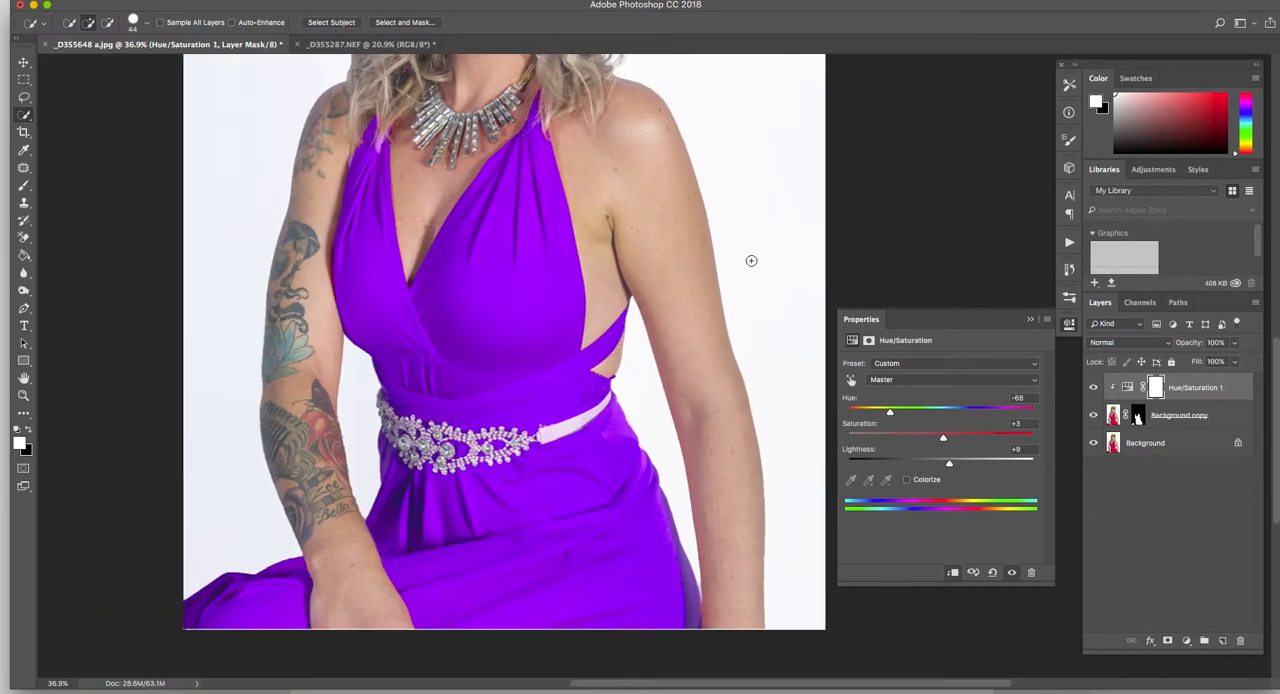
scroll(678, 231, "up", 1)
scroll(678, 231, "down", 5)
scroll(678, 231, "up", 3)
scroll(526, 207, "up", 5)
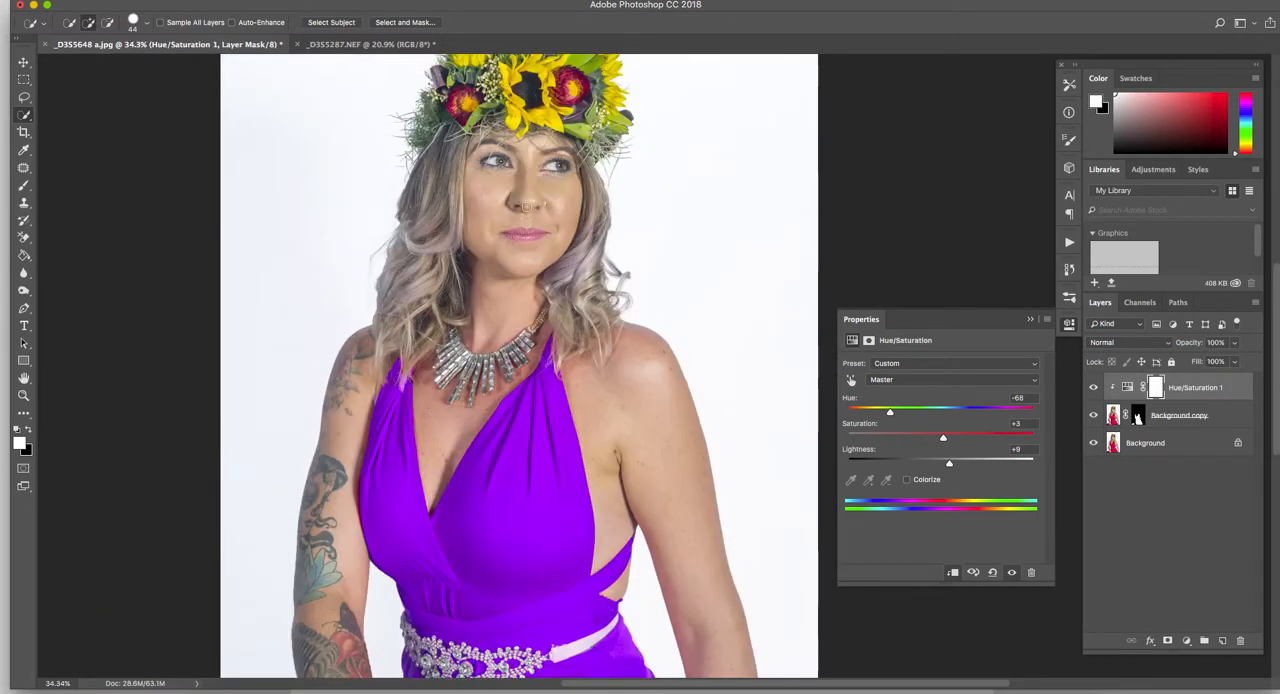
- In the _D3S5287.NEF portrait, extend the quick selection over the whole lace dress and subtract the spill around the hand, forearm and bracelet
left_click(387, 44)
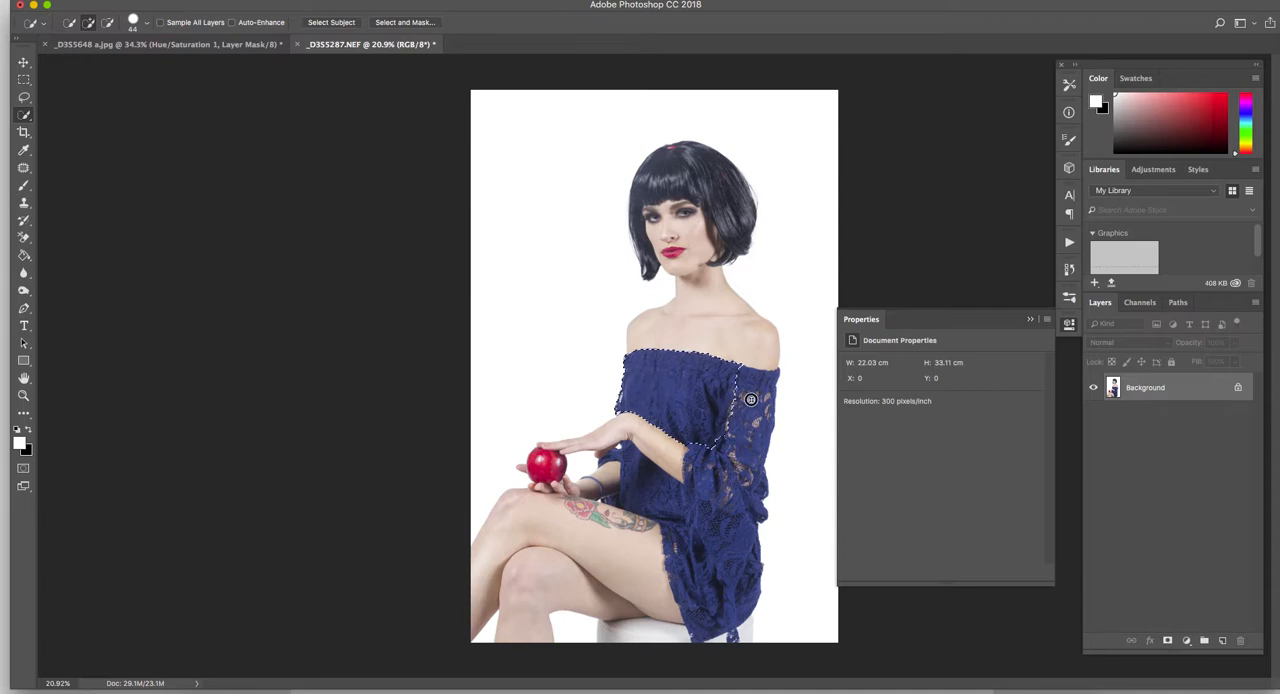
mouse_move(741, 483)
left_mouse_down()
mouse_move(744, 562)
mouse_move(726, 602)
left_mouse_up()
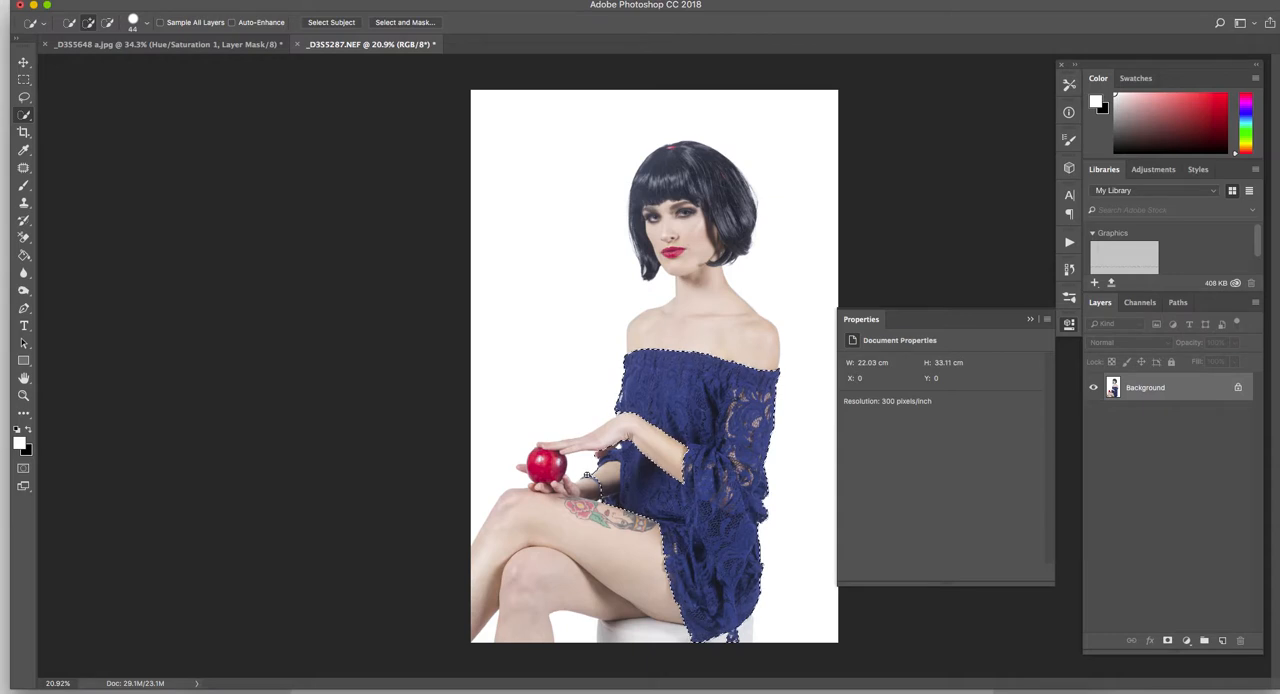
scroll(599, 437, "up", 4)
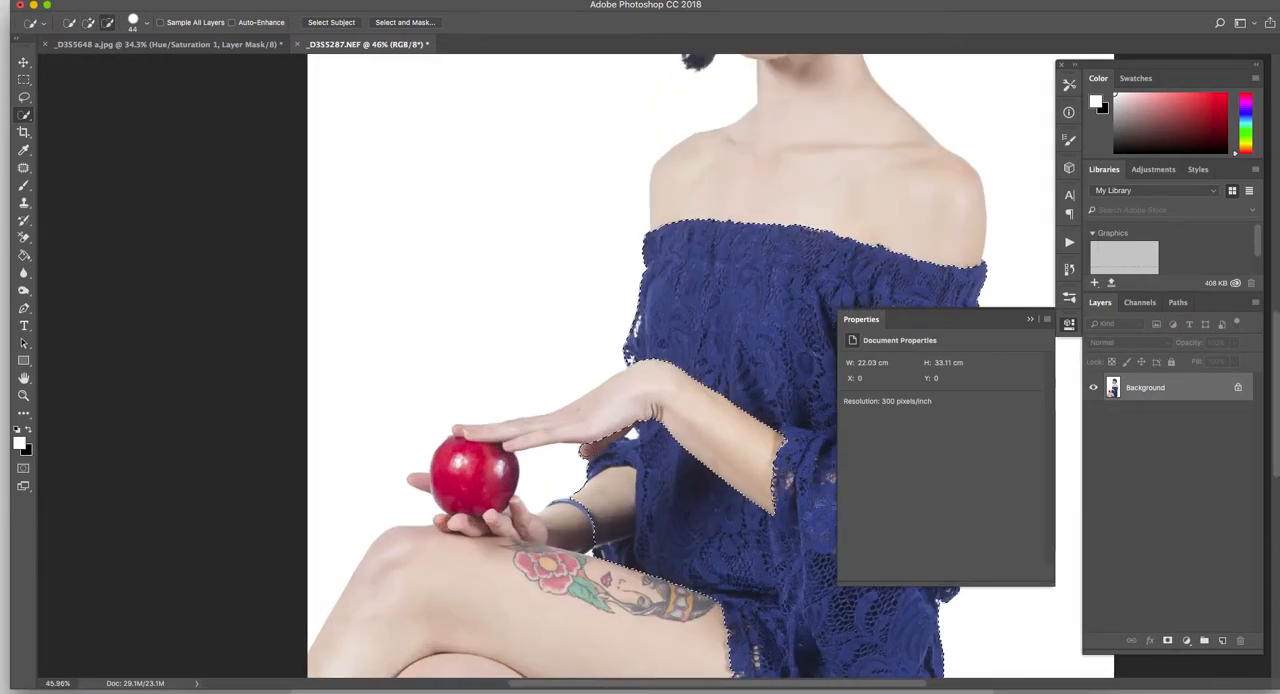
left_click(630, 434)
mouse_move(618, 485)
left_mouse_down()
mouse_move(597, 520)
mouse_move(604, 498)
left_mouse_up()
left_click_drag(627, 554, 605, 554)
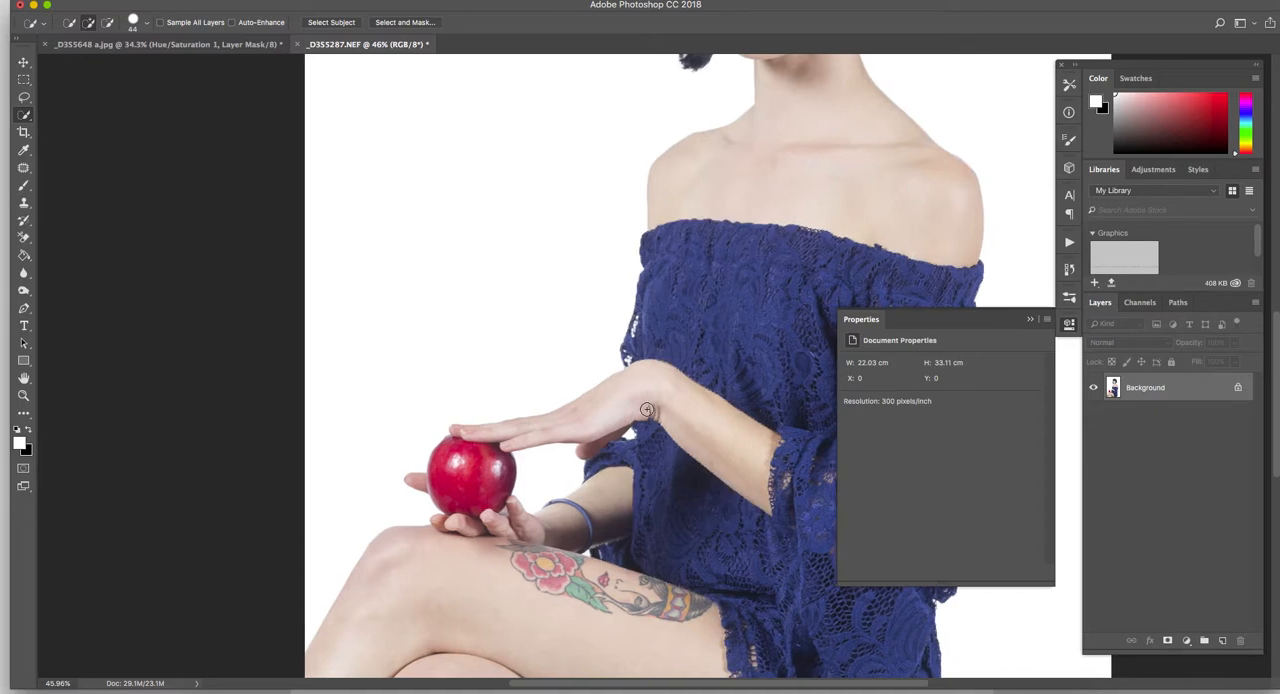
- Open the dress selection in Select and Mask and preview it with the Overlay view
scroll(646, 409, "right", 5)
scroll(560, 380, "up", 1)
scroll(622, 385, "down", 3)
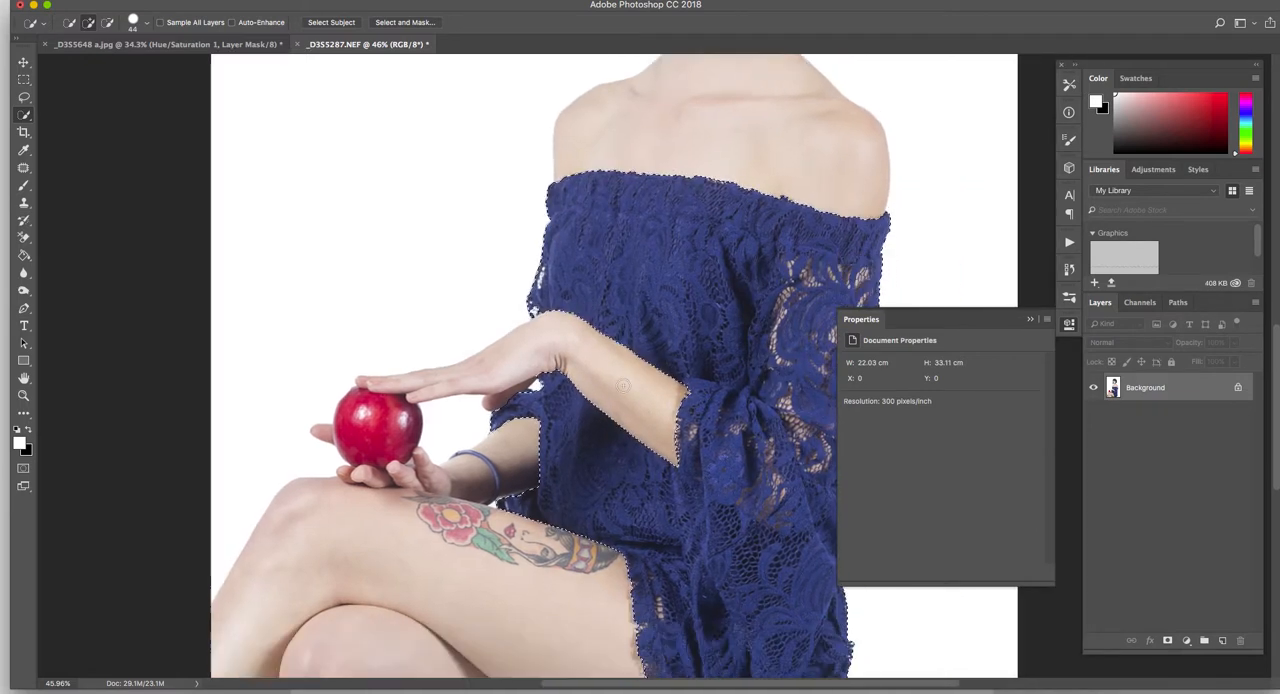
scroll(622, 385, "down", 10)
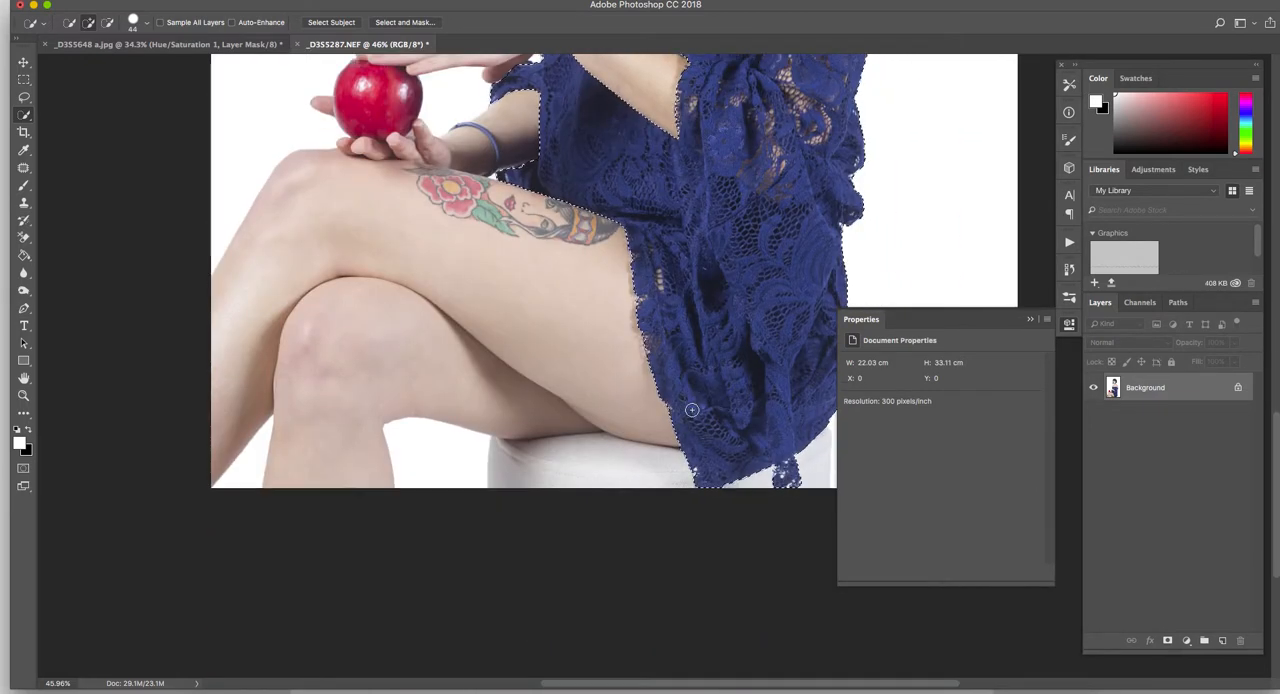
scroll(691, 409, "right", 7)
scroll(680, 390, "up", 15)
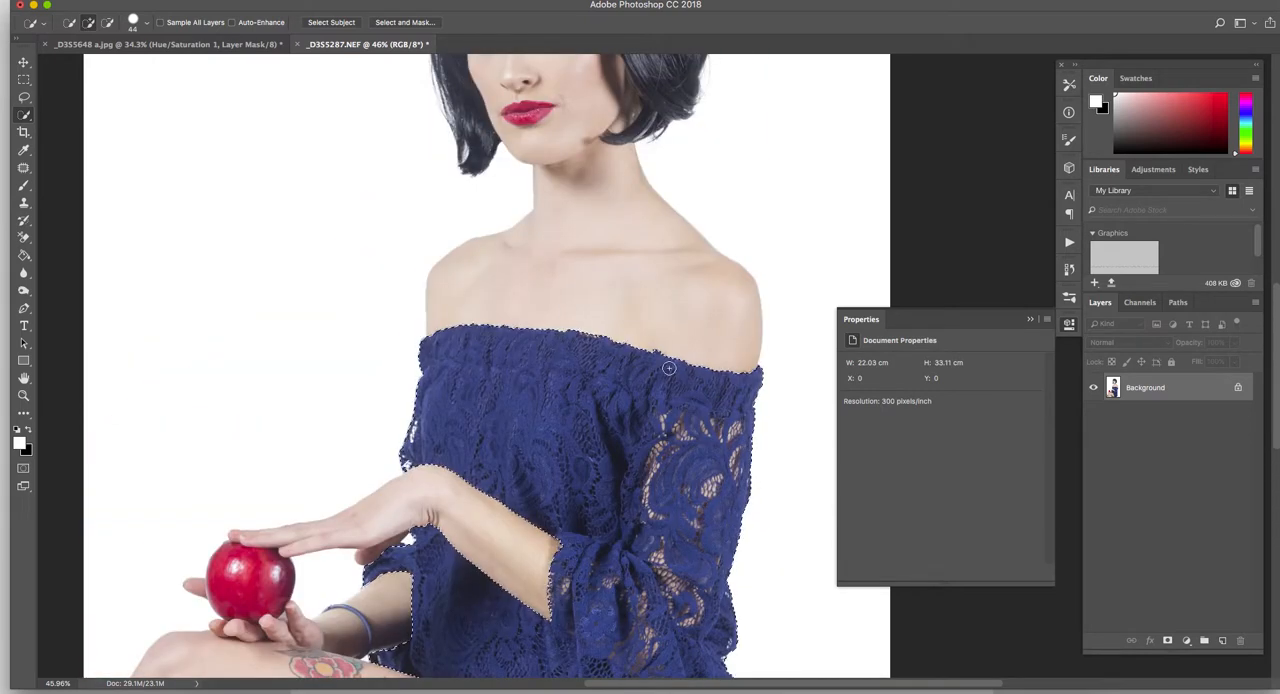
left_click(404, 22)
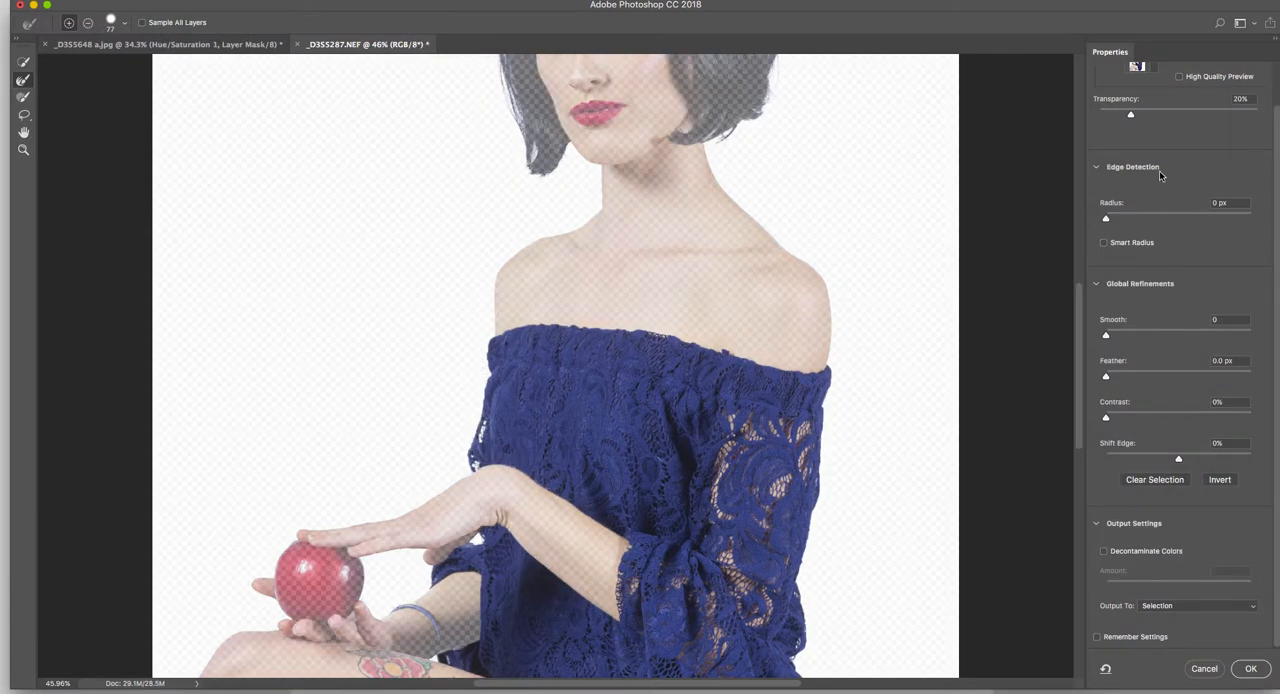
left_click(1141, 66)
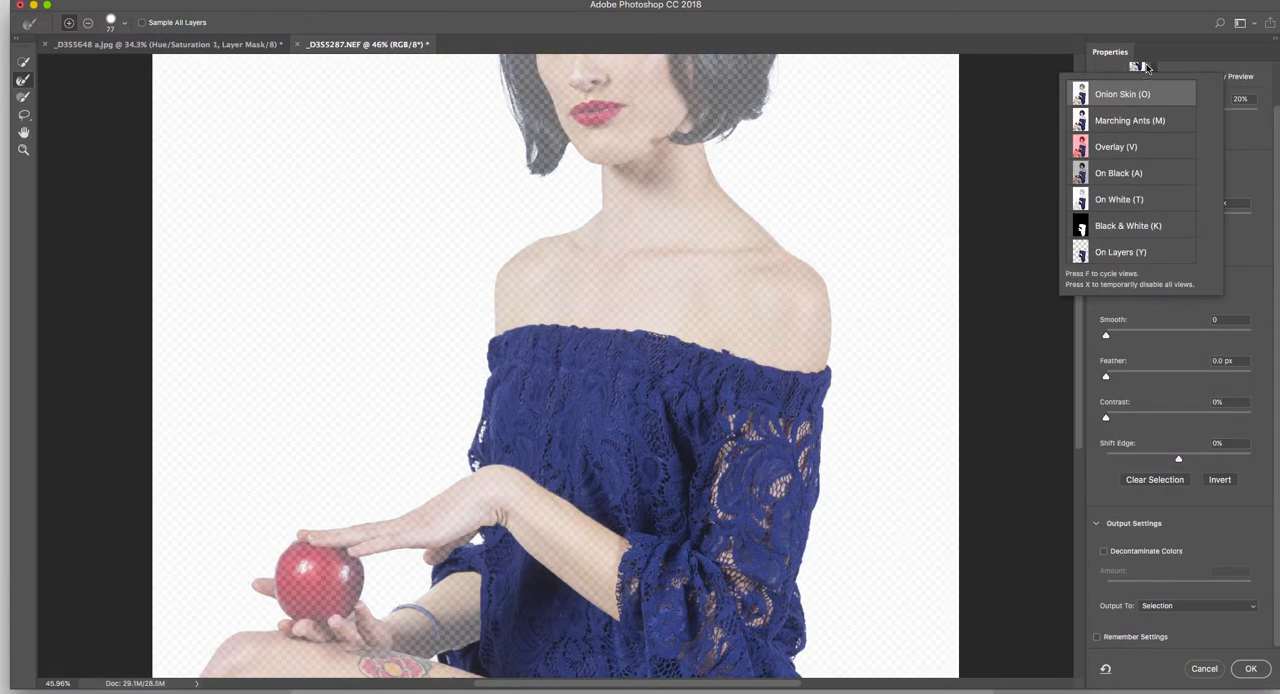
left_click(1135, 148)
scroll(638, 258, "down", 2)
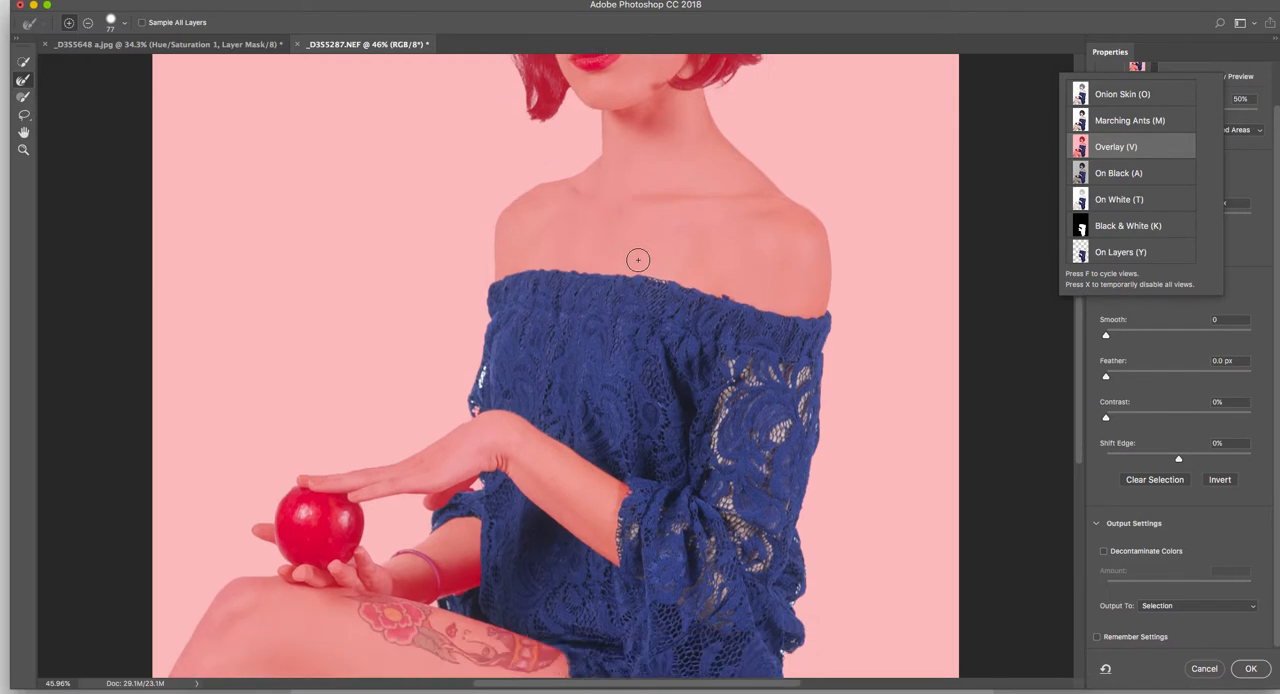
scroll(484, 372, "up", 1)
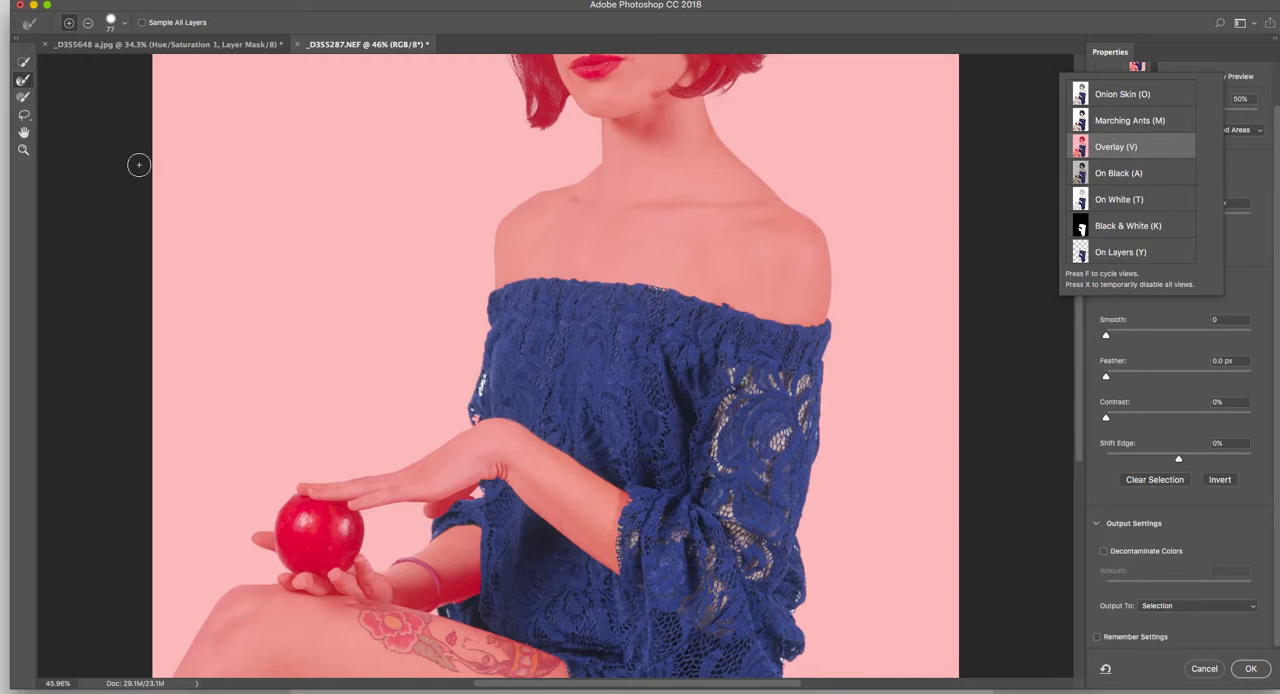
- Brush with Refine Edge over the lace openings at the bodice's side edge and across the sleeve
mouse_move(484, 382)
left_mouse_down()
mouse_move(466, 400)
mouse_move(476, 392)
left_mouse_up()
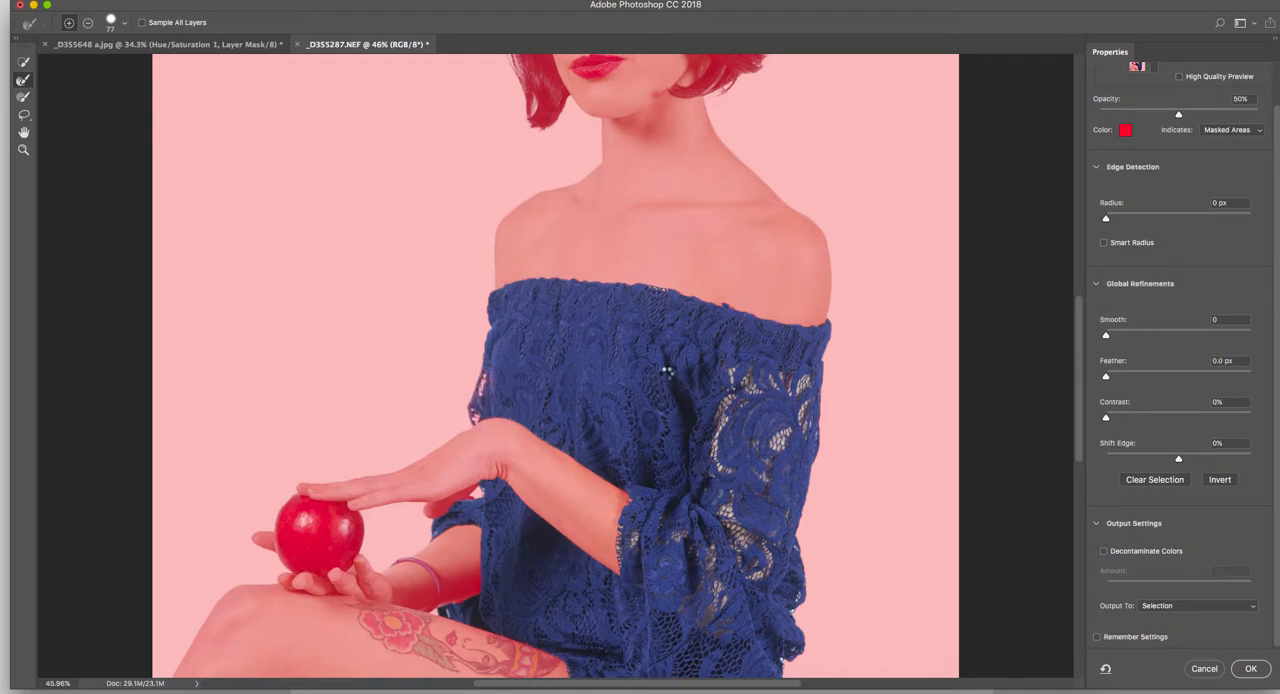
mouse_move(730, 390)
left_mouse_down()
mouse_move(732, 372)
mouse_move(745, 378)
mouse_move(712, 442)
mouse_move(738, 459)
left_mouse_up()
mouse_move(805, 386)
left_mouse_down()
mouse_move(808, 372)
mouse_move(806, 428)
mouse_move(759, 471)
left_mouse_up()
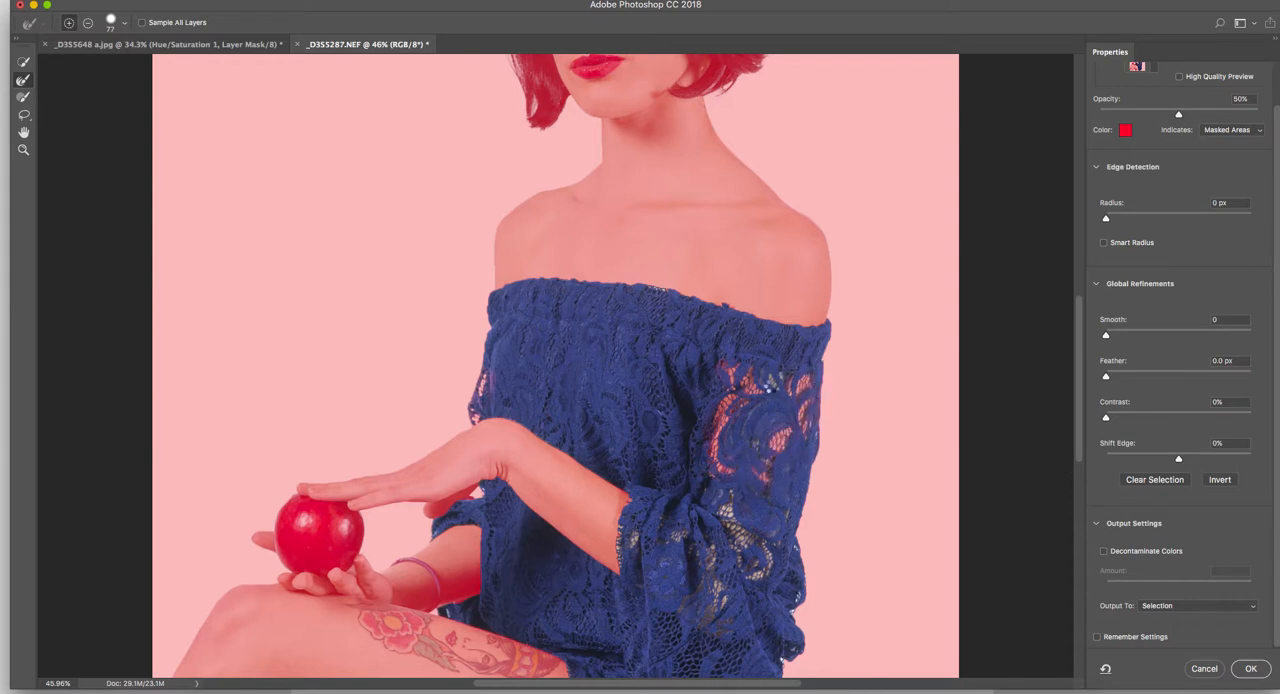
mouse_move(775, 386)
left_mouse_down()
mouse_move(782, 394)
mouse_move(785, 379)
mouse_move(776, 407)
left_mouse_up()
mouse_move(730, 513)
left_mouse_down()
mouse_move(759, 546)
mouse_move(747, 577)
mouse_move(769, 571)
mouse_move(736, 535)
mouse_move(713, 562)
mouse_move(719, 634)
mouse_move(716, 587)
mouse_move(684, 608)
mouse_move(675, 534)
mouse_move(664, 525)
mouse_move(637, 544)
mouse_move(622, 533)
mouse_move(617, 565)
mouse_move(618, 512)
left_mouse_up()
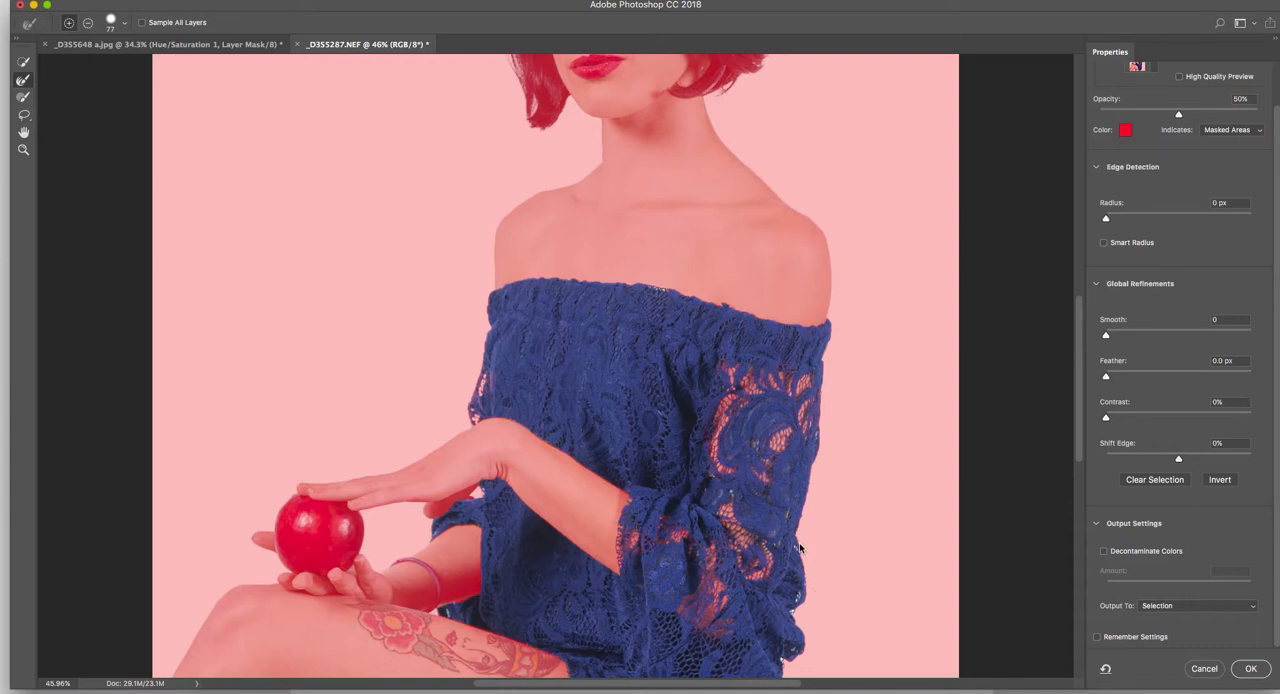
mouse_move(803, 557)
left_mouse_down()
mouse_move(793, 609)
mouse_move(804, 644)
mouse_move(776, 662)
left_mouse_up()
- Refine the lace edges along the thigh side of the skirt and at the bottom hem
scroll(812, 618, "down", 6)
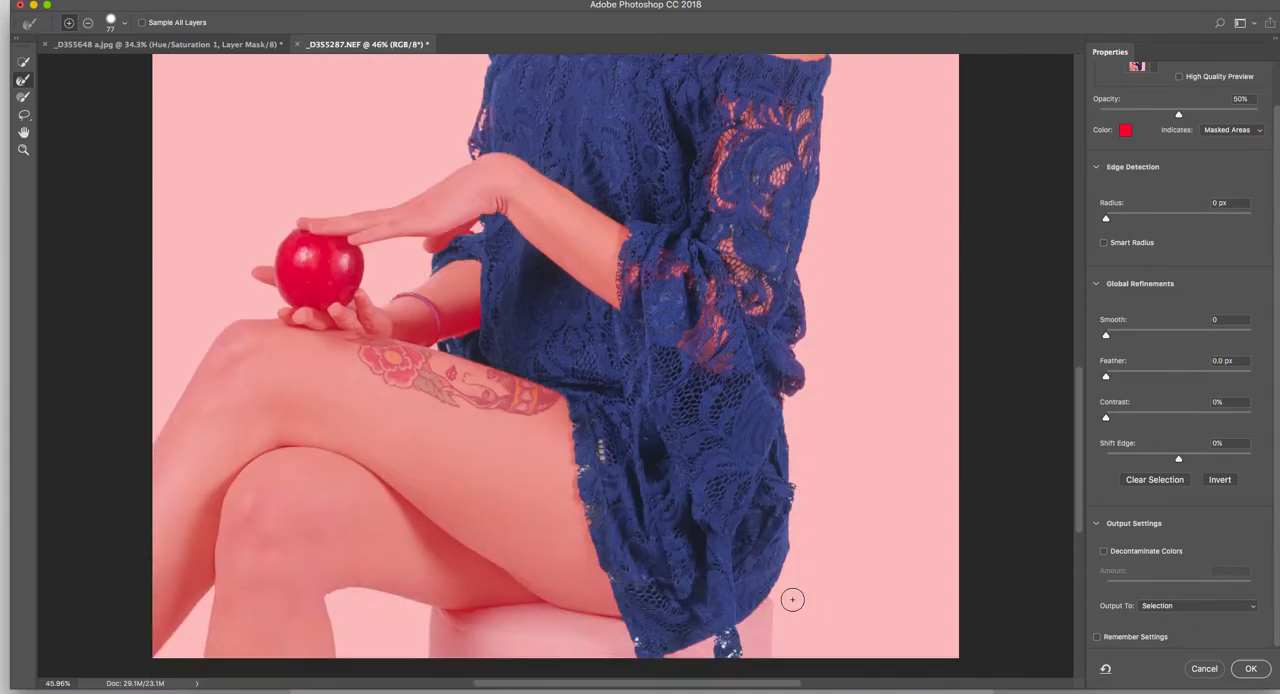
mouse_move(600, 433)
left_mouse_down()
mouse_move(580, 449)
mouse_move(589, 506)
mouse_move(586, 494)
left_mouse_up()
left_click_drag(731, 615, 720, 636)
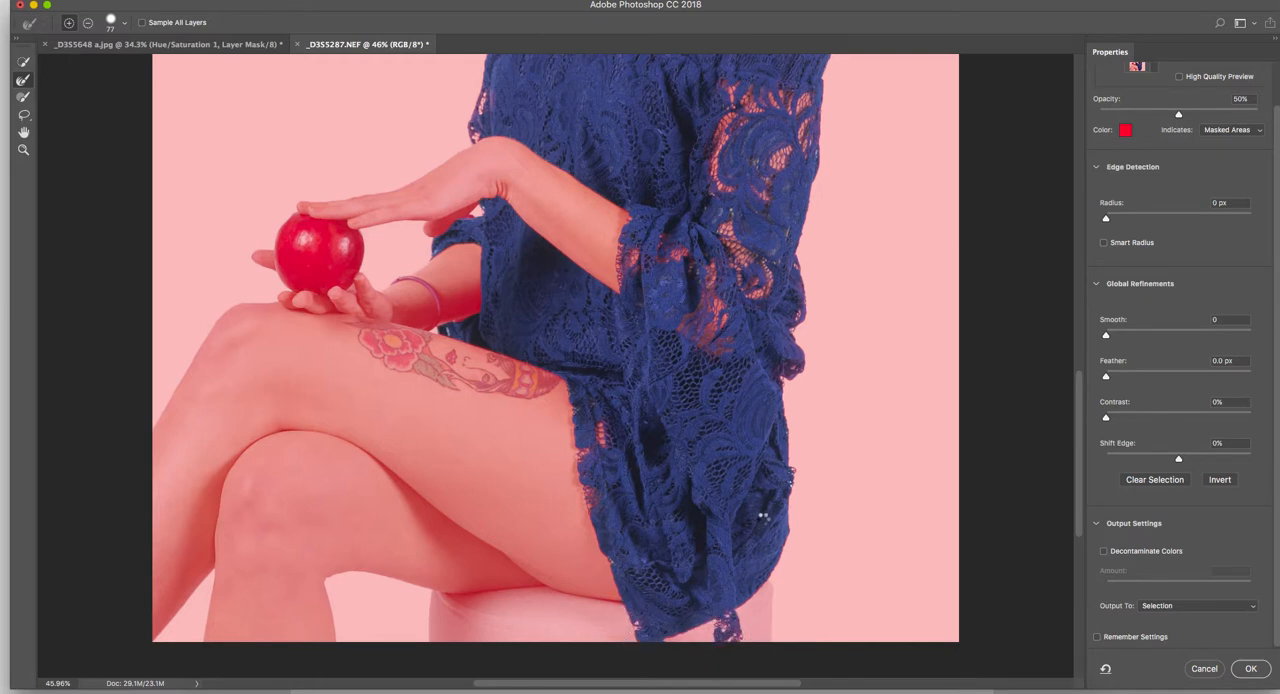
scroll(760, 515, "up", 5)
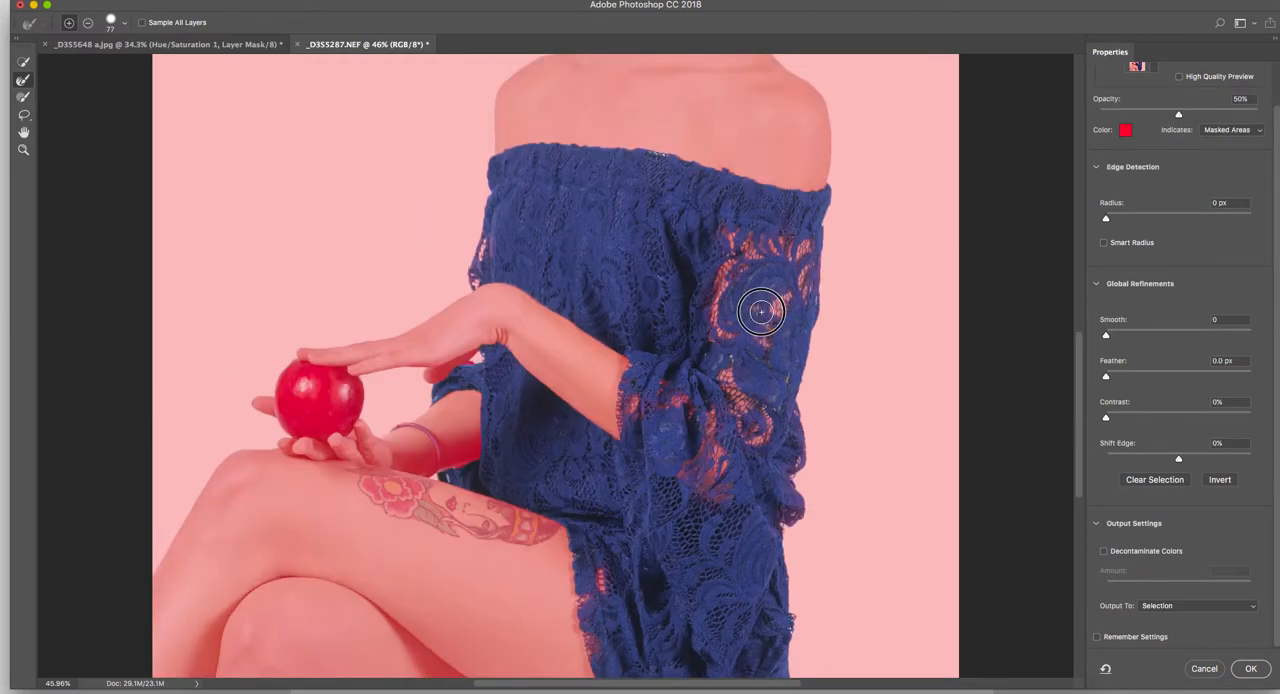
scroll(783, 356, "up", 2)
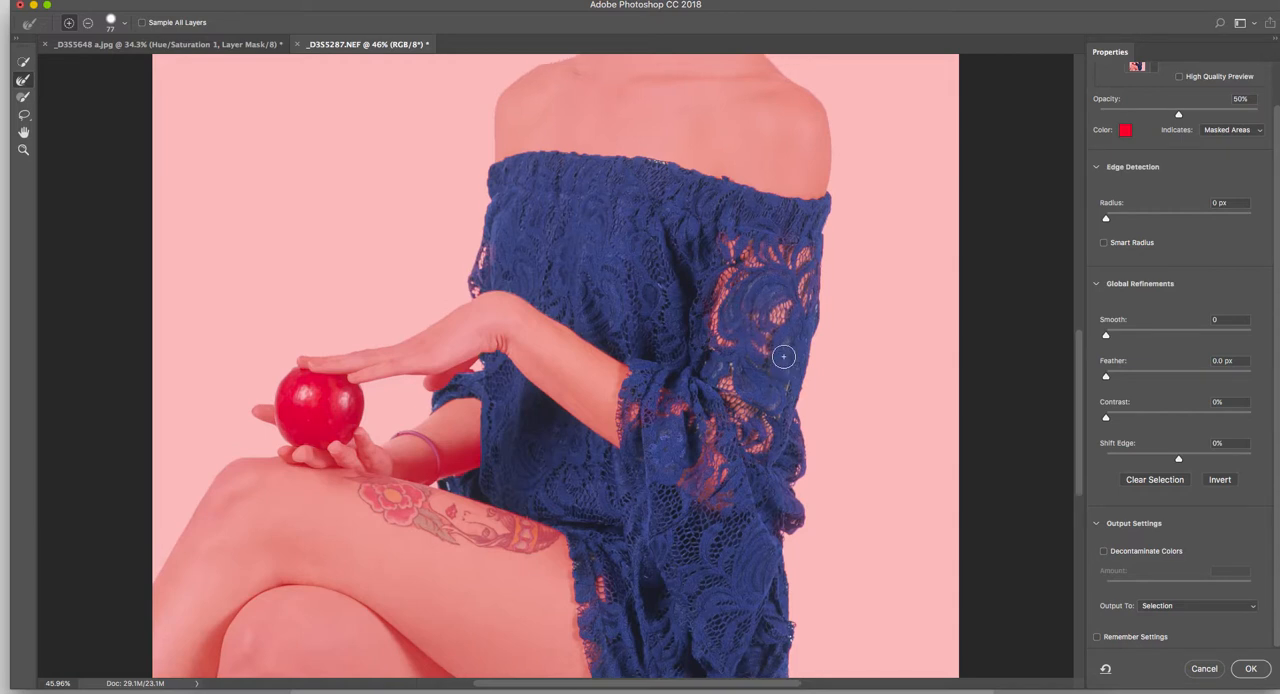
- Output the refined selection as a new layer with layer mask and make the original Background layer visible beneath it
left_click(1199, 607)
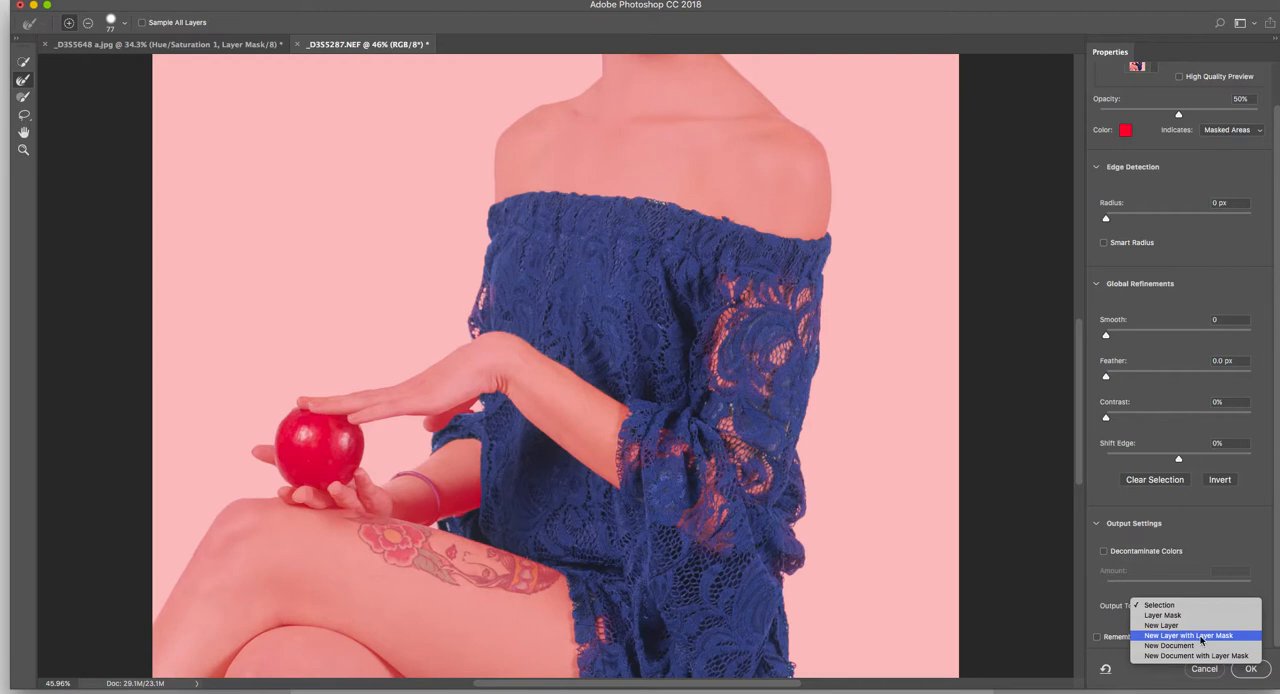
left_click(1202, 637)
left_click(1257, 676)
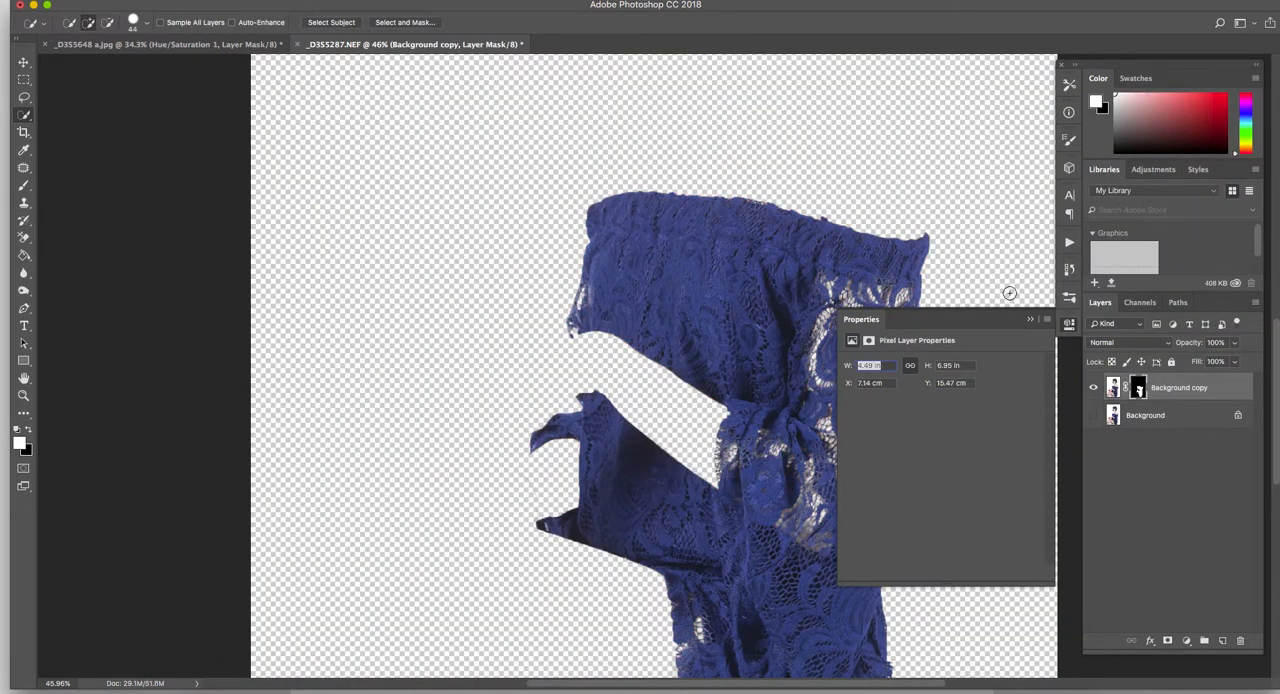
left_click(1030, 321)
scroll(855, 317, "down", 2)
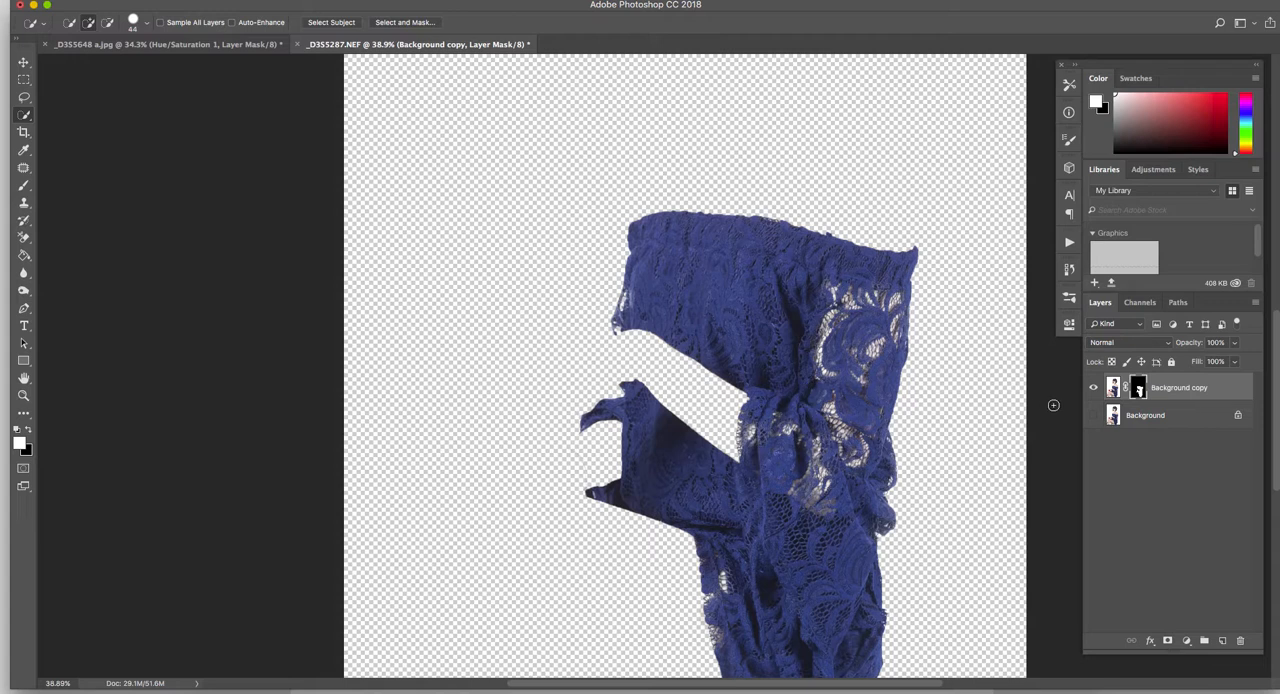
left_click(1095, 416)
- Add a Hue/Saturation adjustment layer above the masked dress copy and clip it to that layer
left_click(1171, 392)
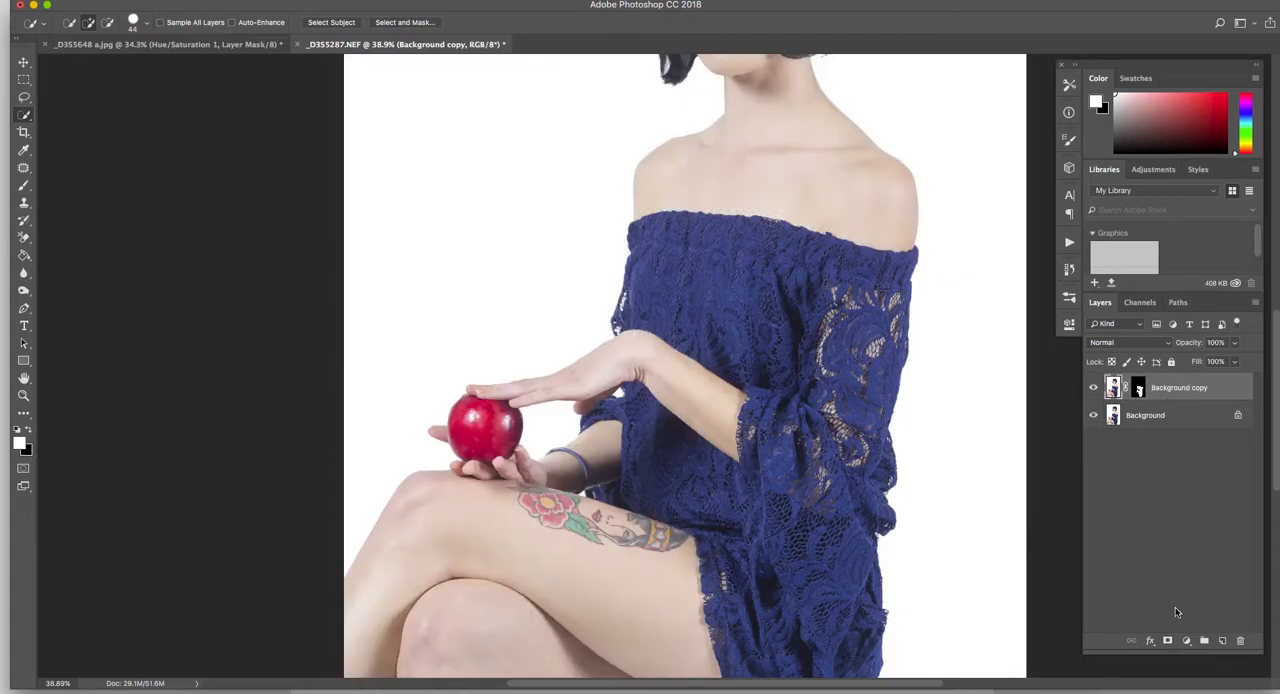
left_click(1194, 644)
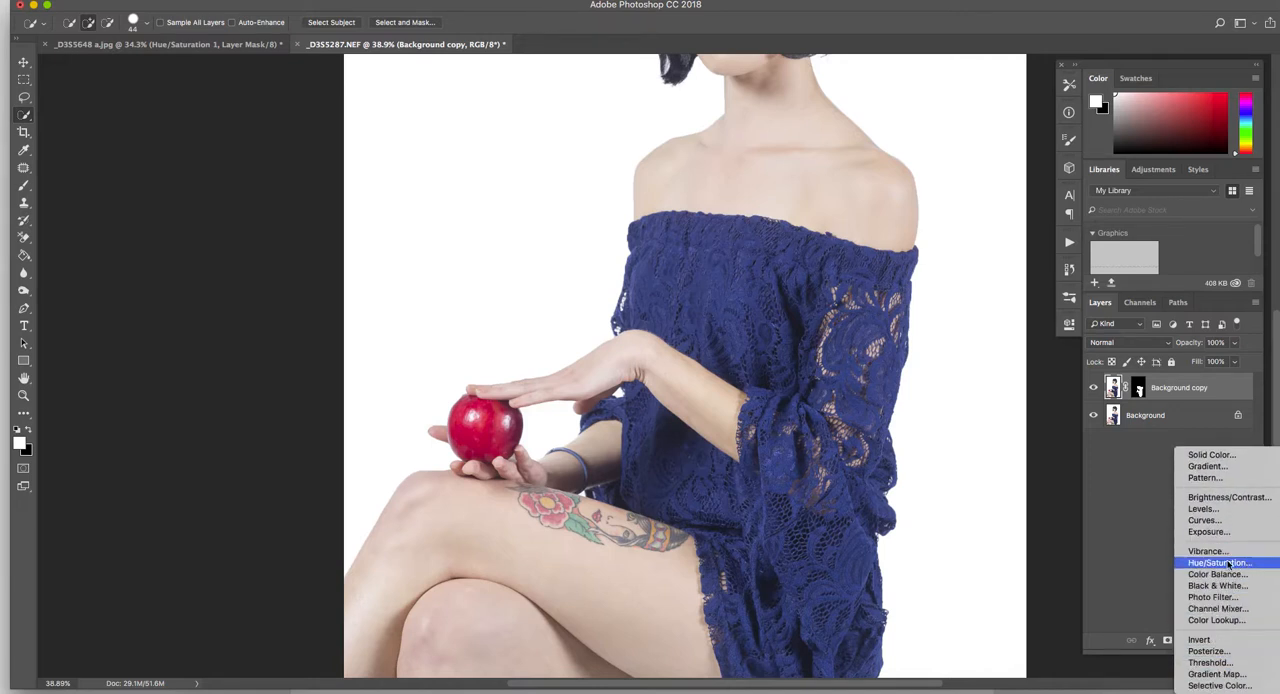
left_click(1242, 564)
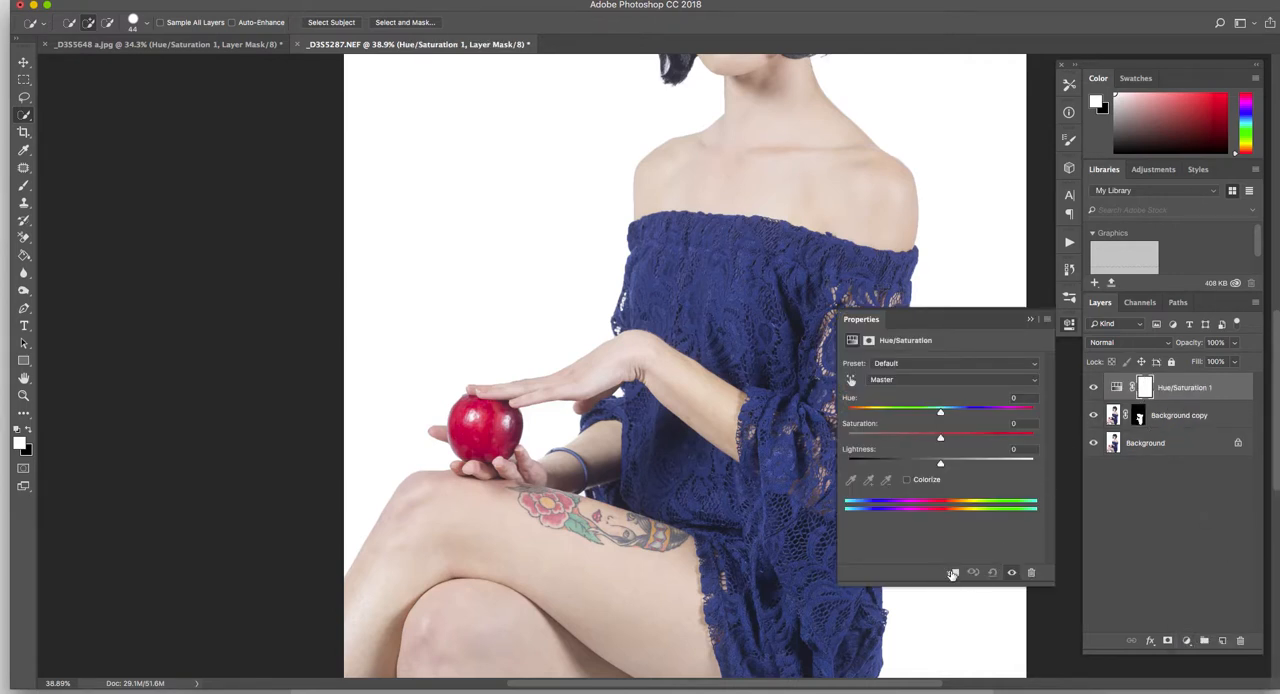
left_click(952, 573)
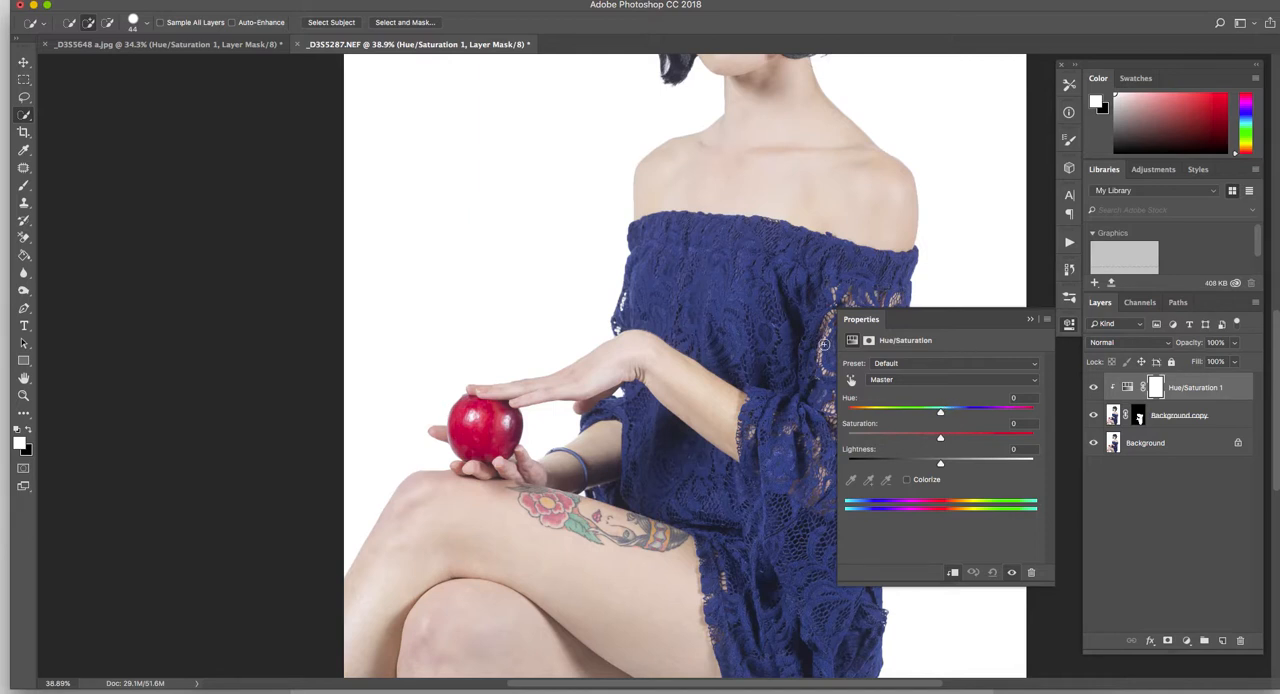
- Try a purple dress with hue +89 and saturation +28 in the clipped adjustment
scroll(822, 344, "up", 5)
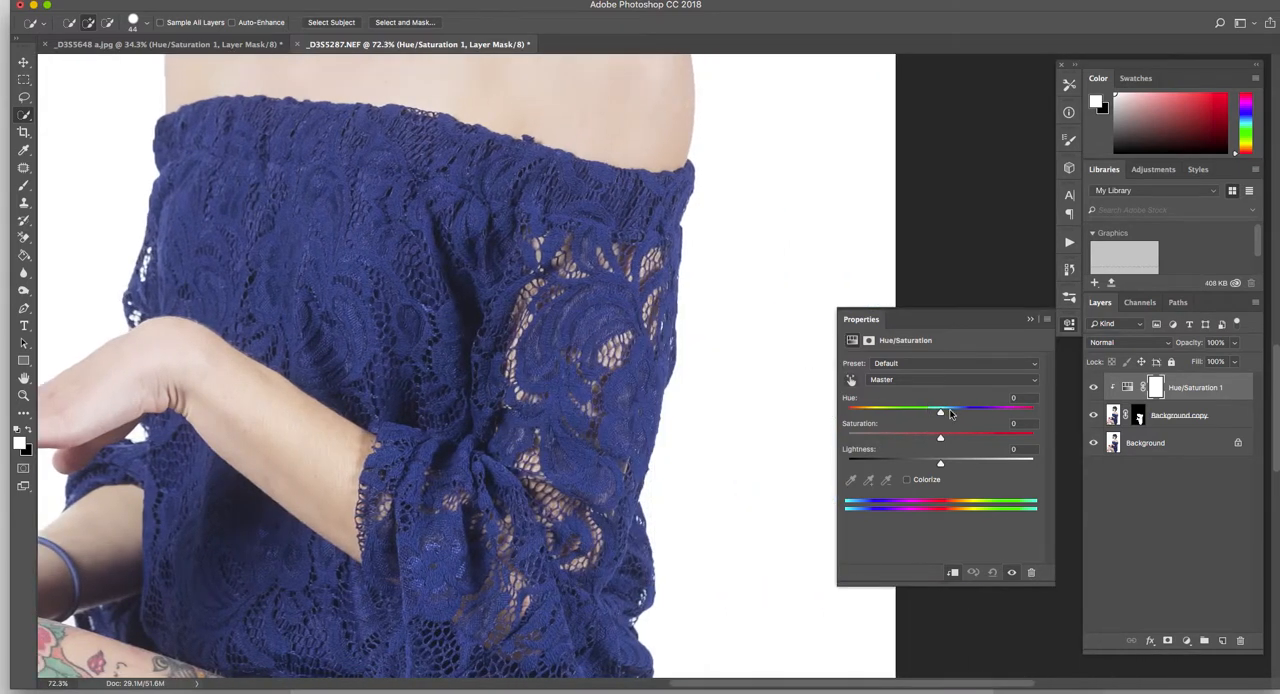
left_click_drag(941, 413, 1000, 414)
left_click_drag(938, 441, 966, 440)
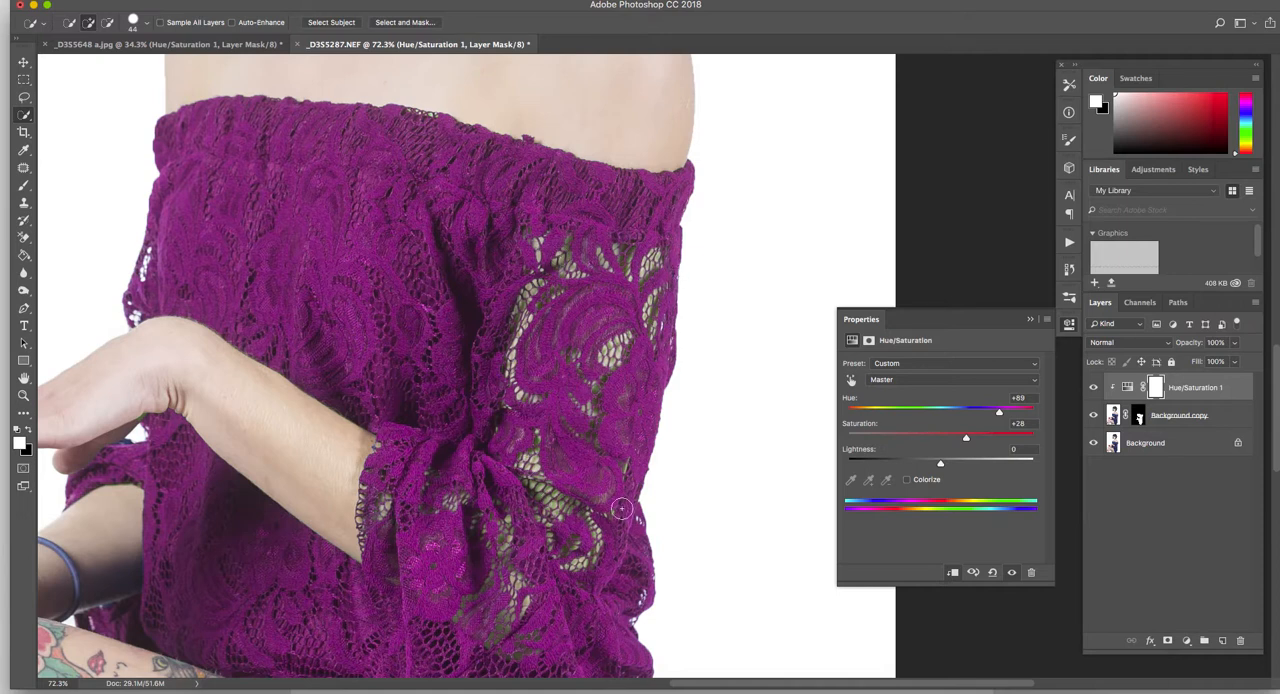
- Enable Colorize on the dress adjustment and set hue 197 and saturation 55
left_click(907, 480)
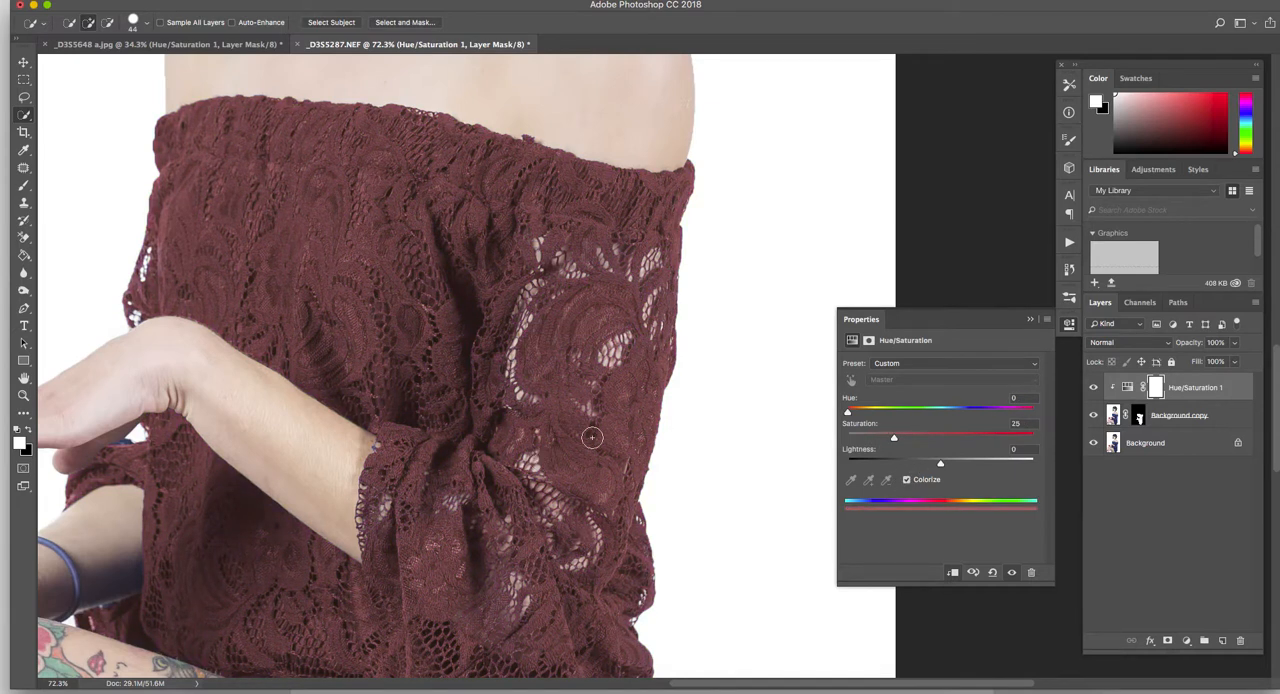
left_click_drag(847, 413, 988, 413)
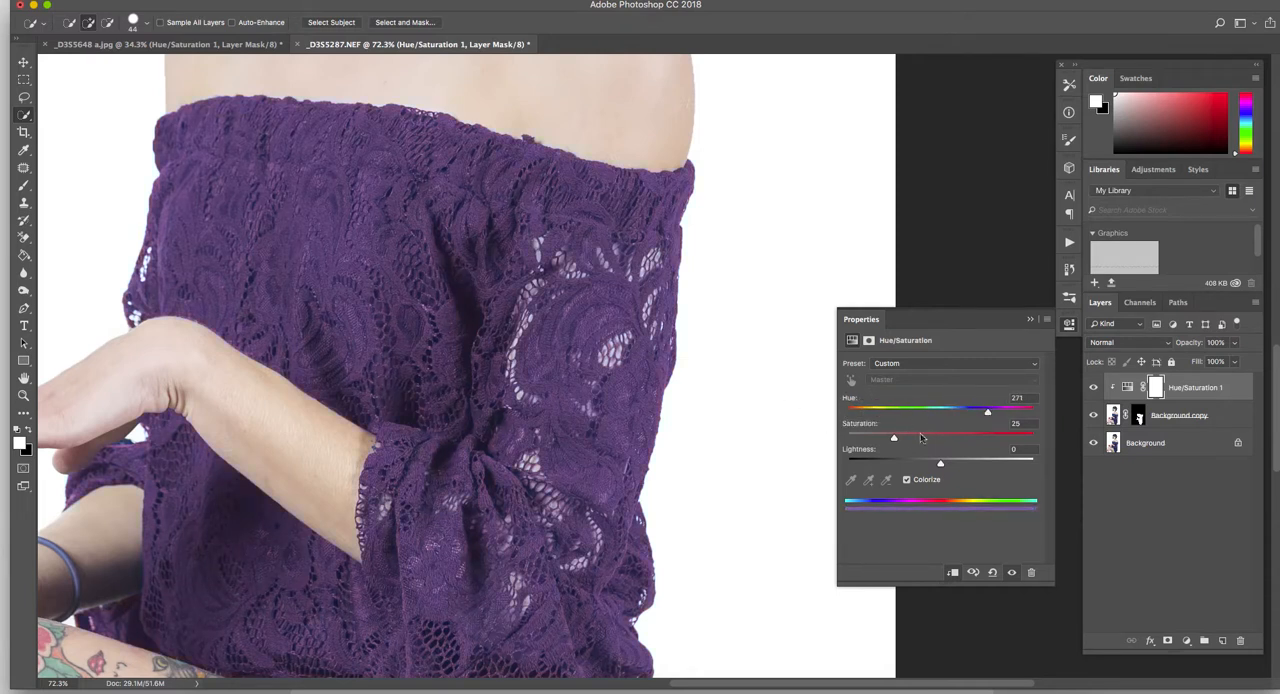
left_click_drag(894, 438, 949, 413)
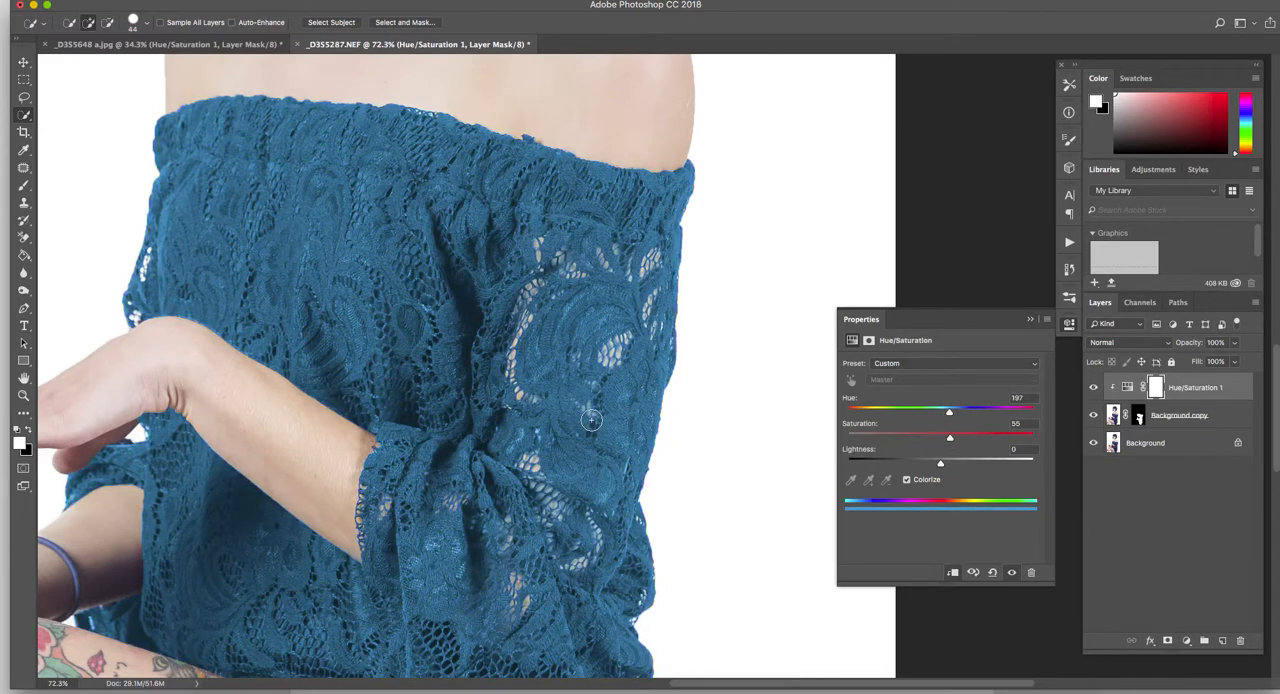
- Try a black version of the dress by setting saturation to 0 and lightness to -56
scroll(591, 420, "down", 3)
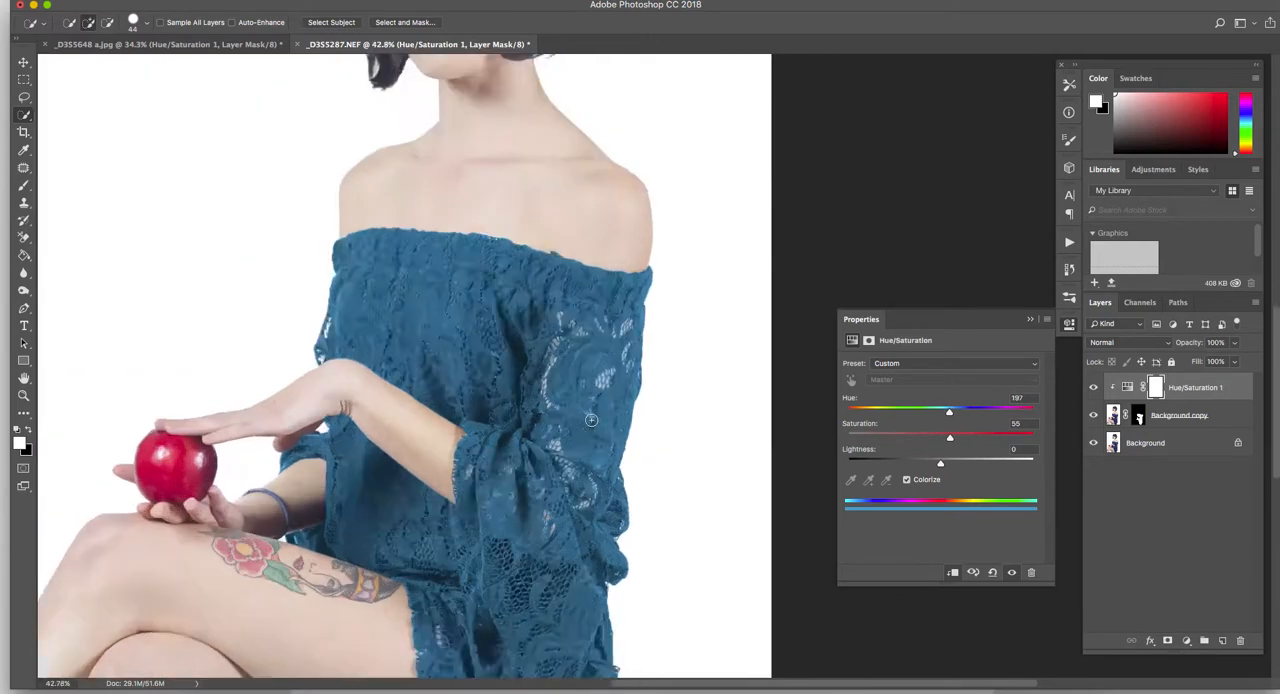
scroll(591, 420, "down", 4)
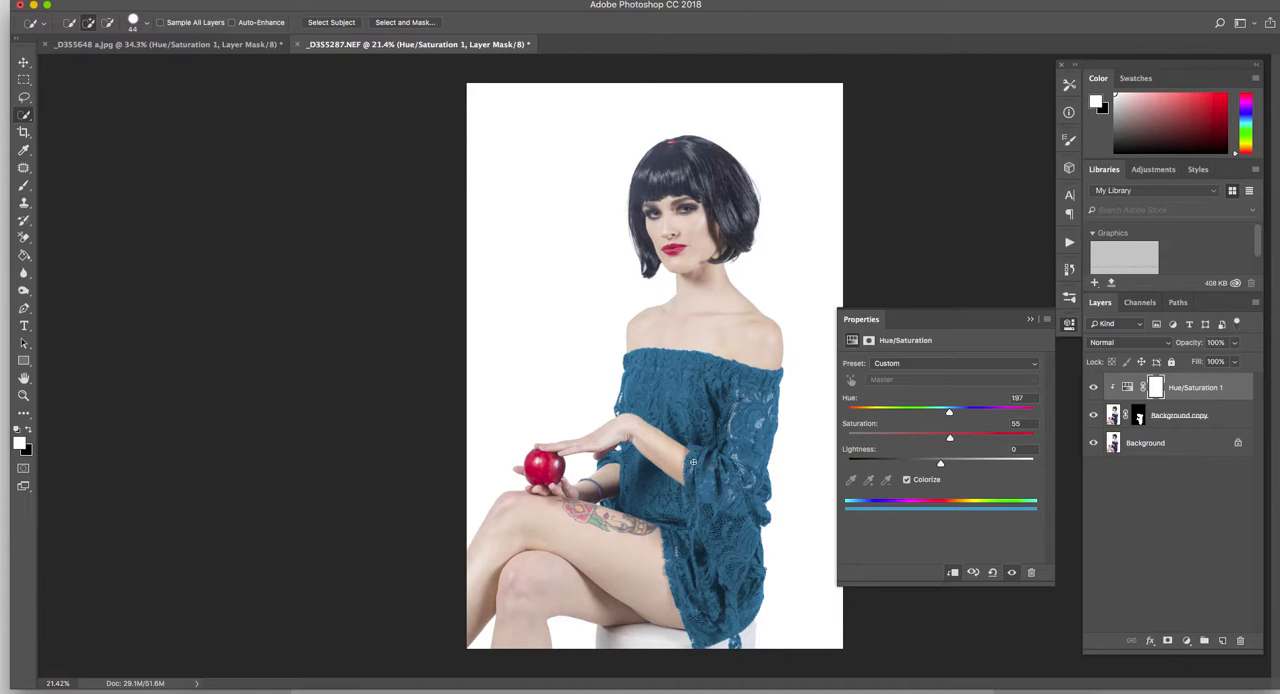
scroll(692, 461, "up", 2)
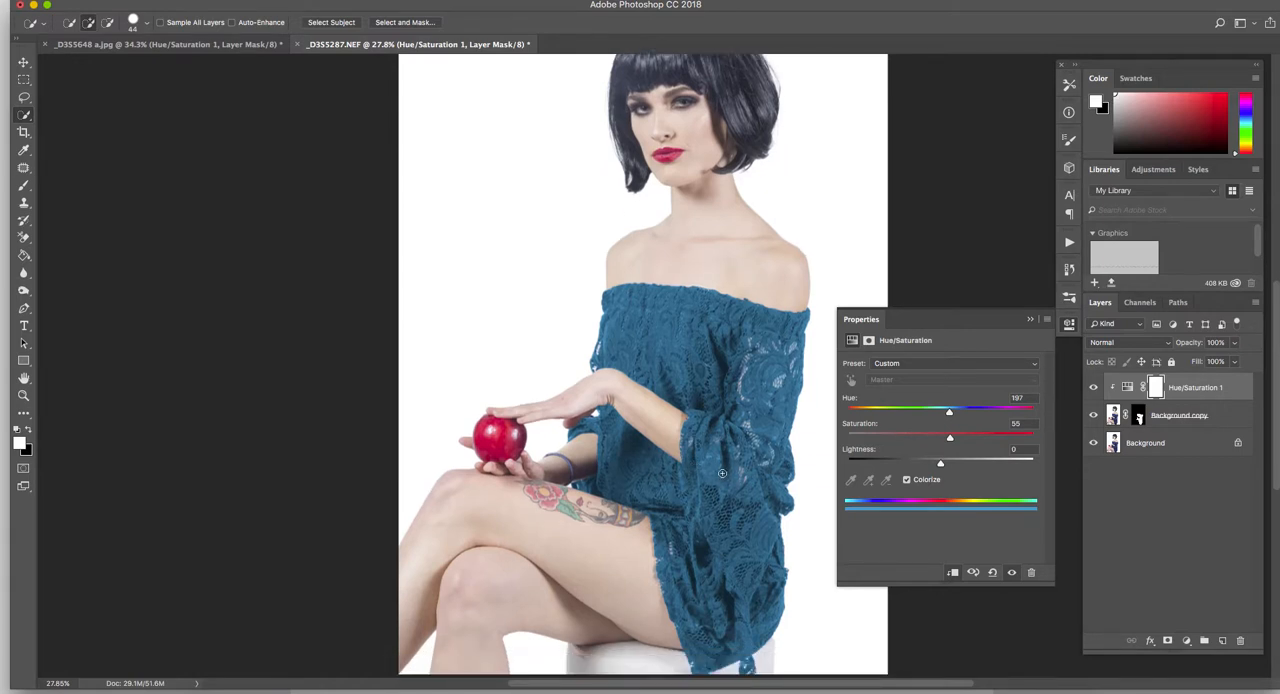
scroll(725, 472, "up", 2)
scroll(715, 455, "down", 5)
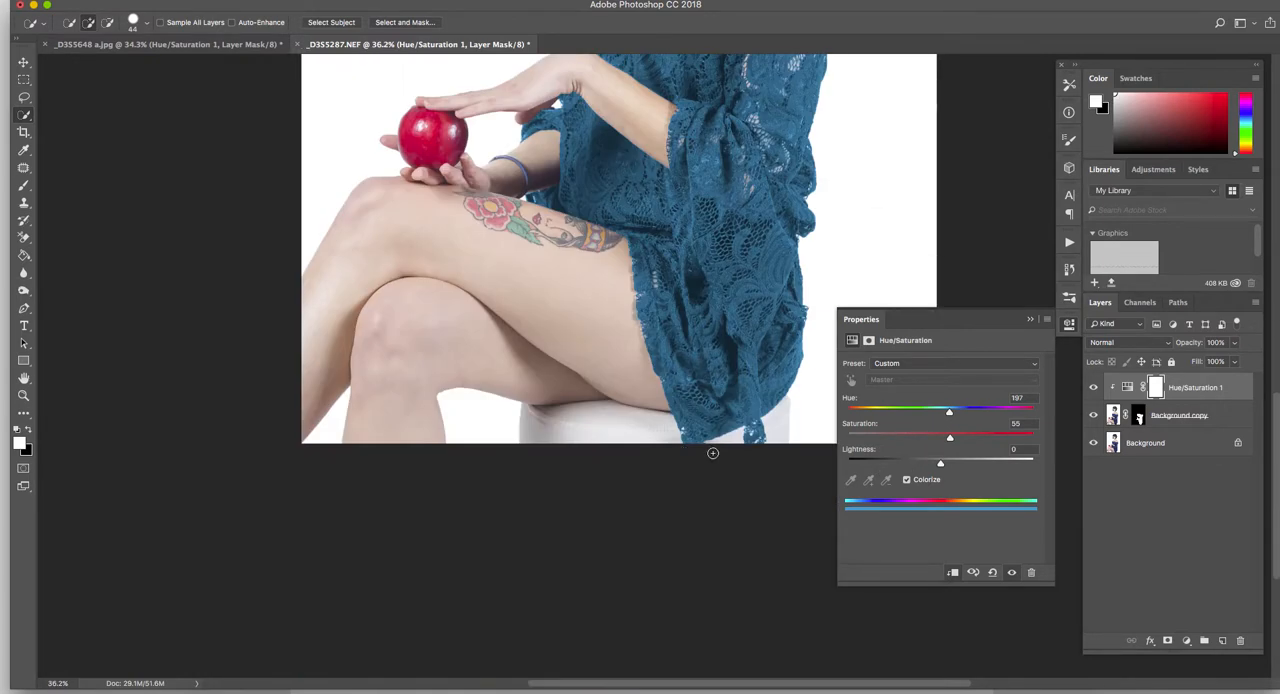
scroll(715, 398, "up", 2)
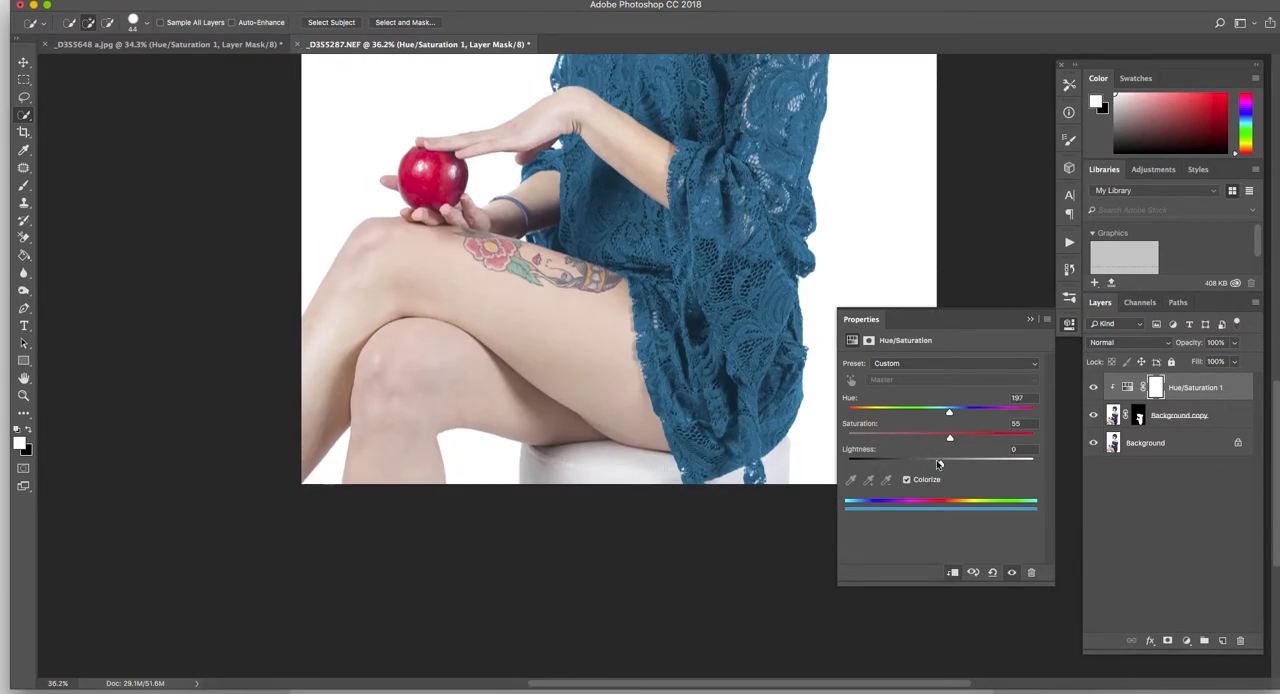
left_click_drag(940, 466, 890, 464)
left_click_drag(949, 437, 834, 440)
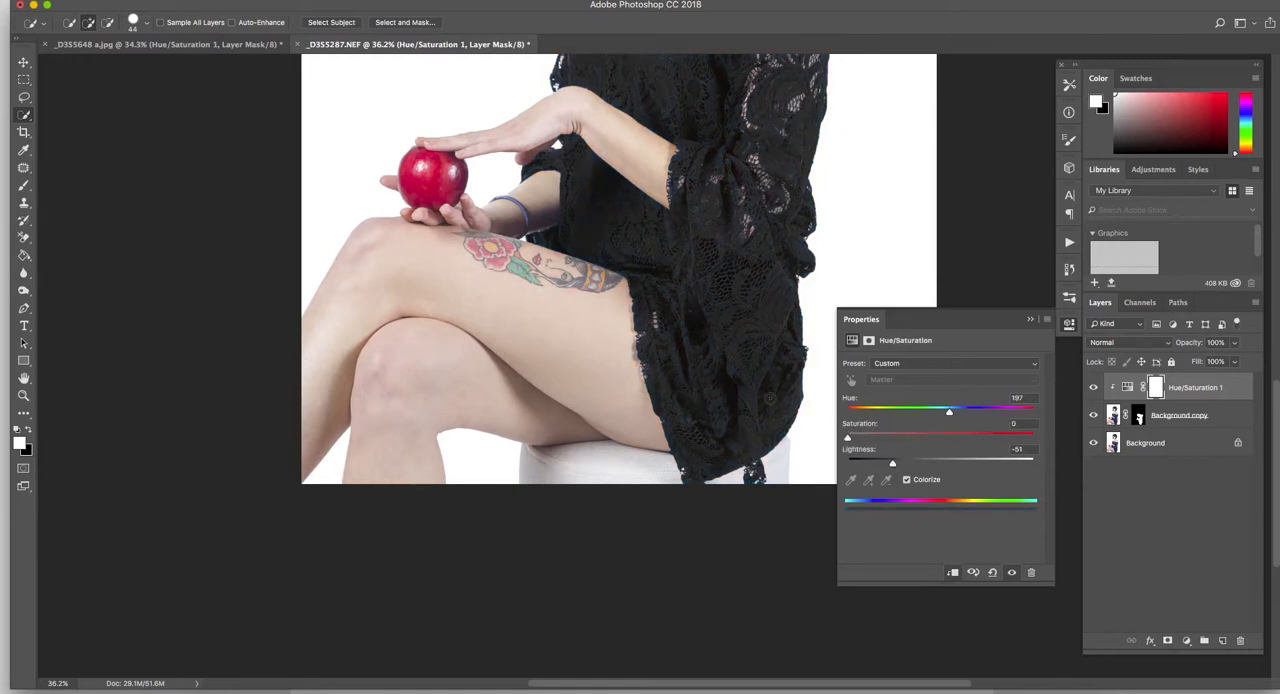
scroll(801, 413, "up", 5)
left_click_drag(893, 466, 888, 465)
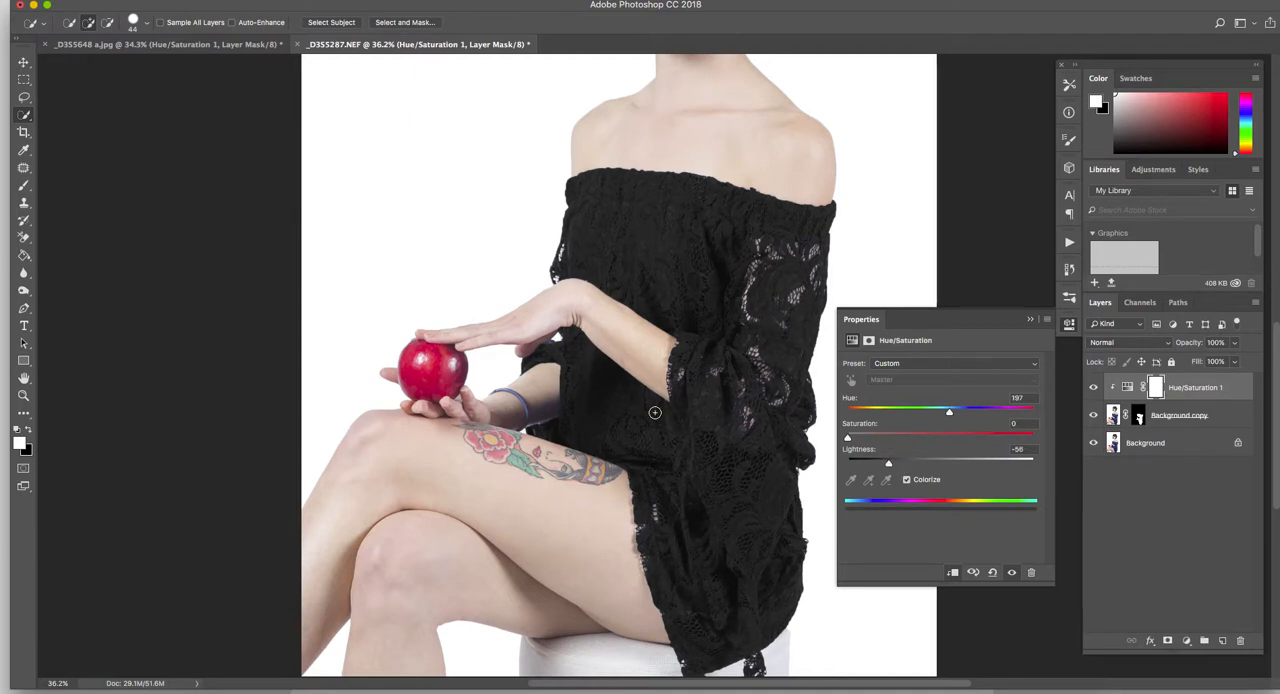
- Recolour the dress teal green with hue 180, saturation 64 and lightness -28
scroll(654, 412, "down", 3)
left_click_drag(848, 435, 940, 412)
left_click_drag(890, 465, 961, 438)
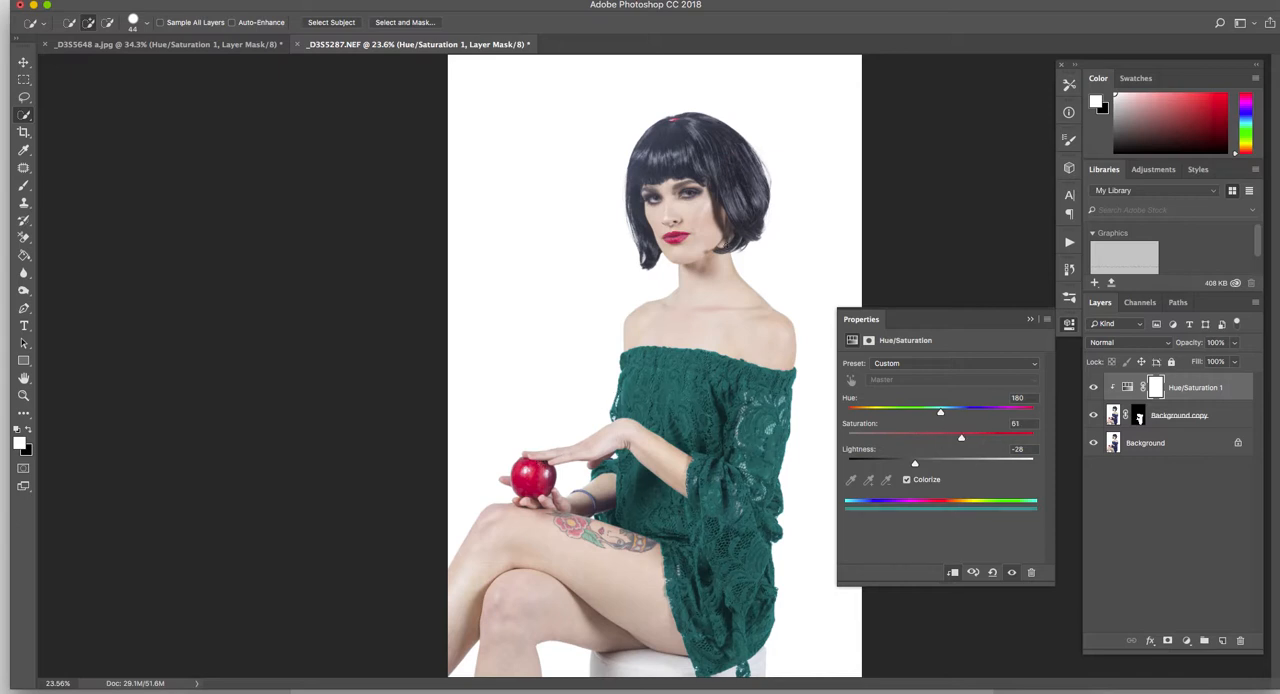
left_click_drag(961, 441, 966, 439)
scroll(611, 449, "up", 1)
scroll(611, 449, "down", 3)
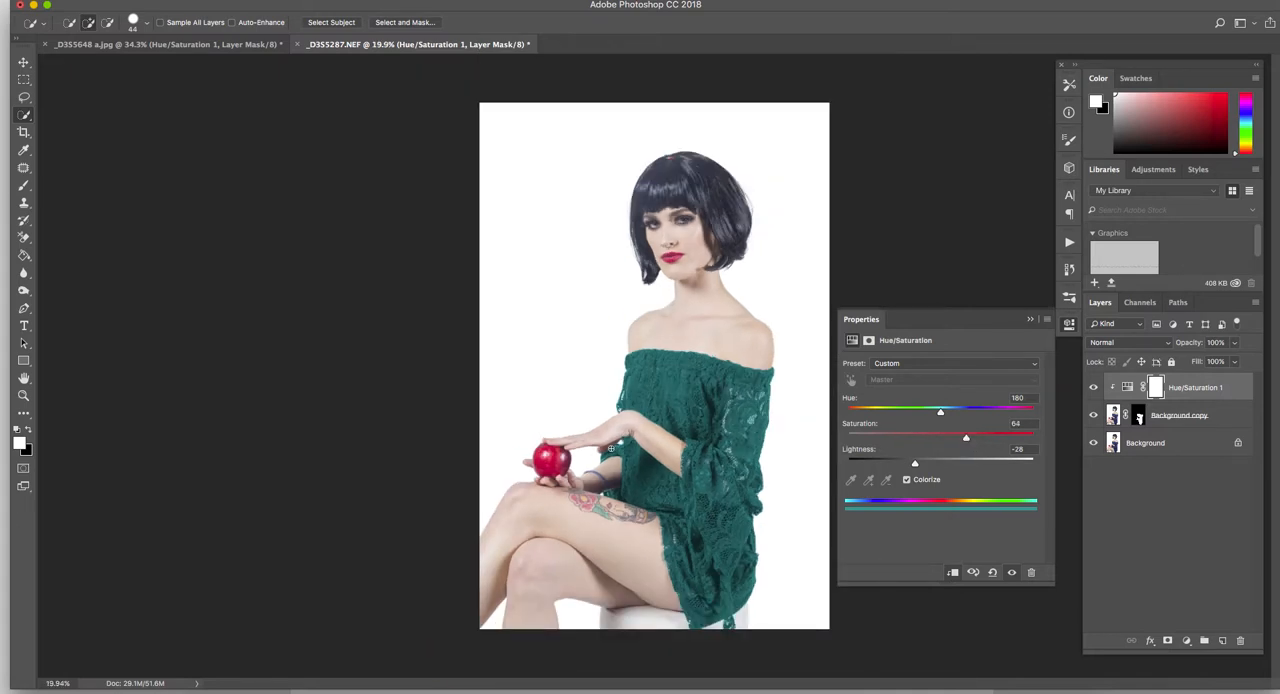